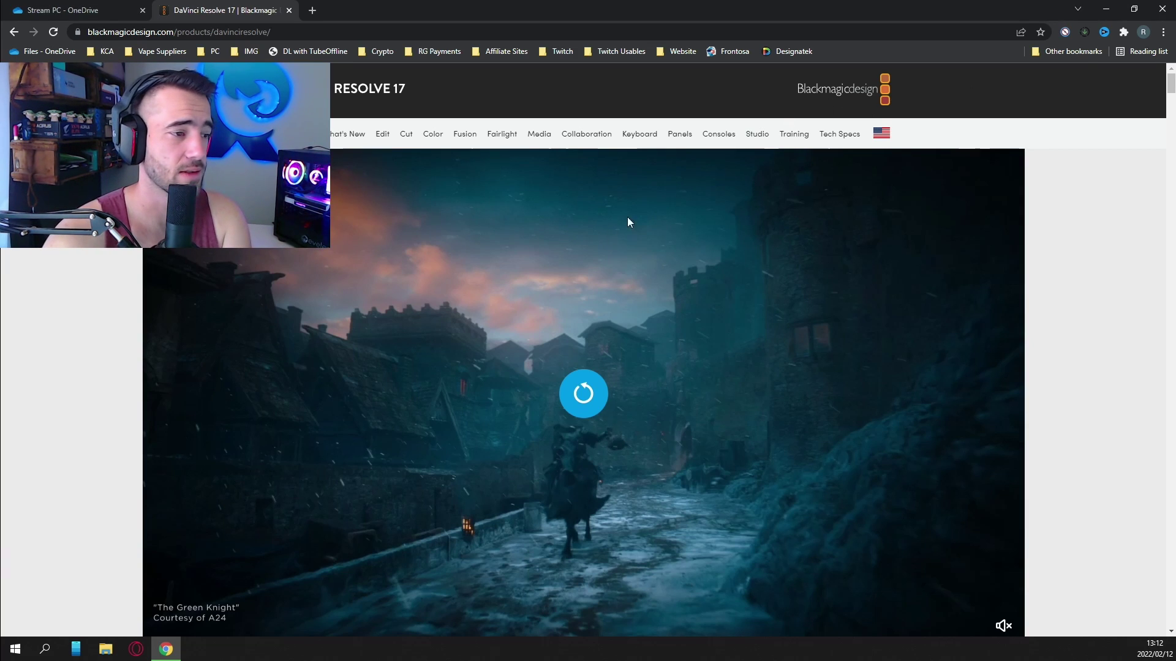
Open the registration form for the free Windows version of DaVinci Resolve 17, and close it without submitting.
{"action": "scroll", "coordinate": [561, 257], "scroll_direction": "down", "scroll_amount": 6}
{"action": "scroll", "coordinate": [562, 262], "scroll_direction": "down", "scroll_amount": 2}
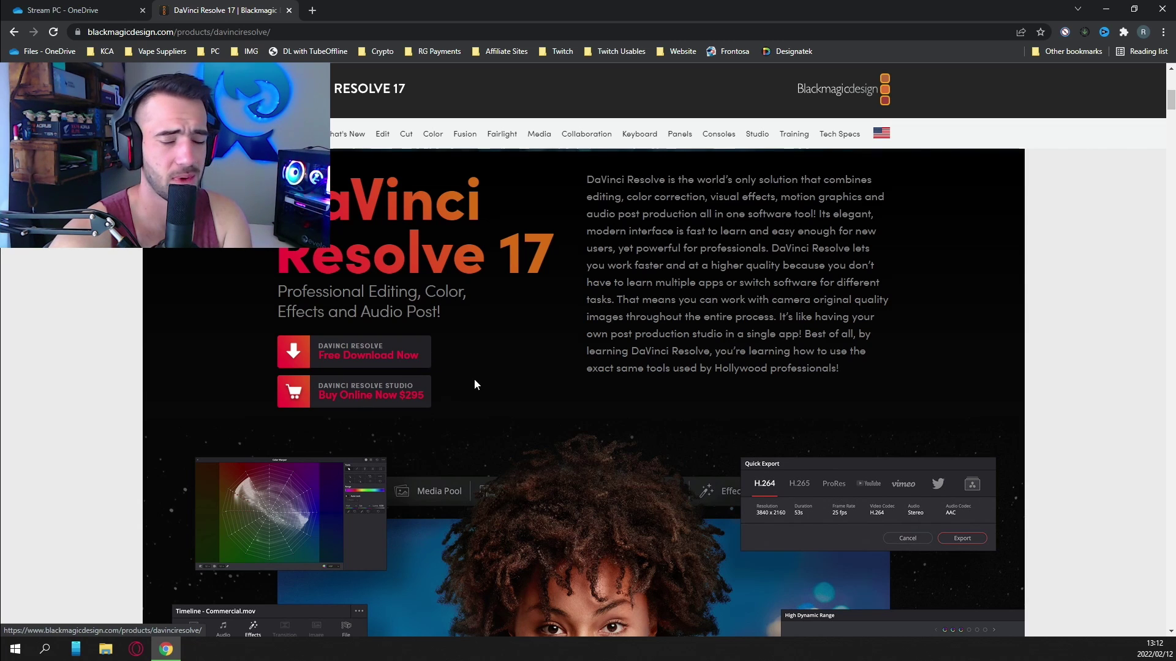
{"action": "left_click", "coordinate": [398, 358]}
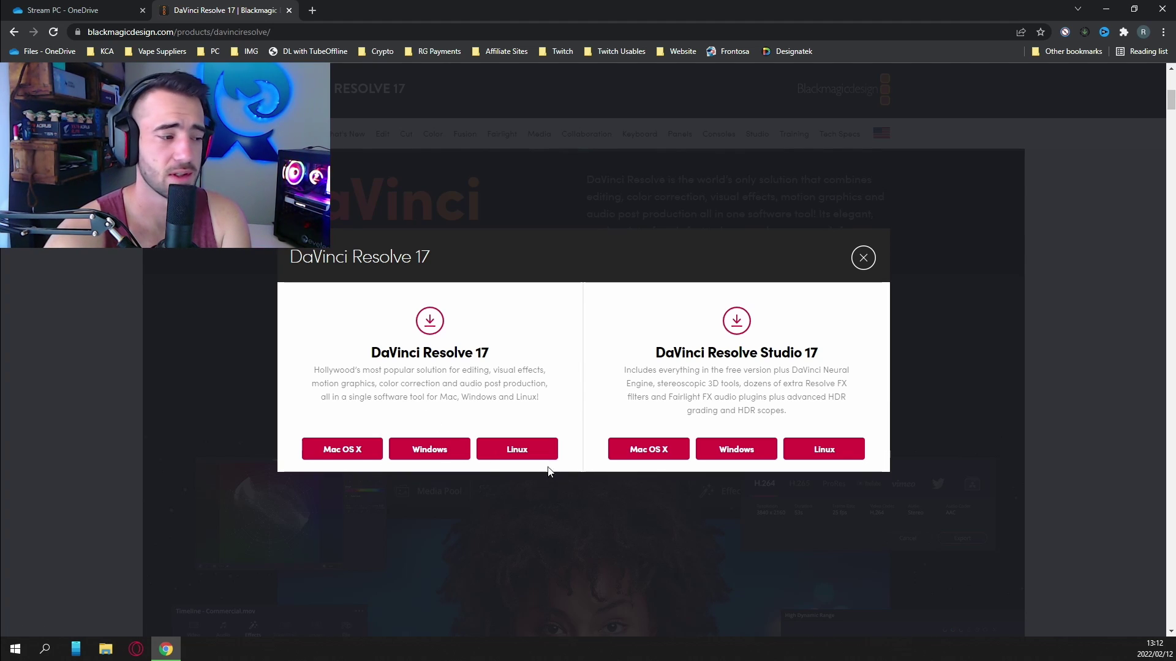
{"action": "left_click", "coordinate": [429, 452]}
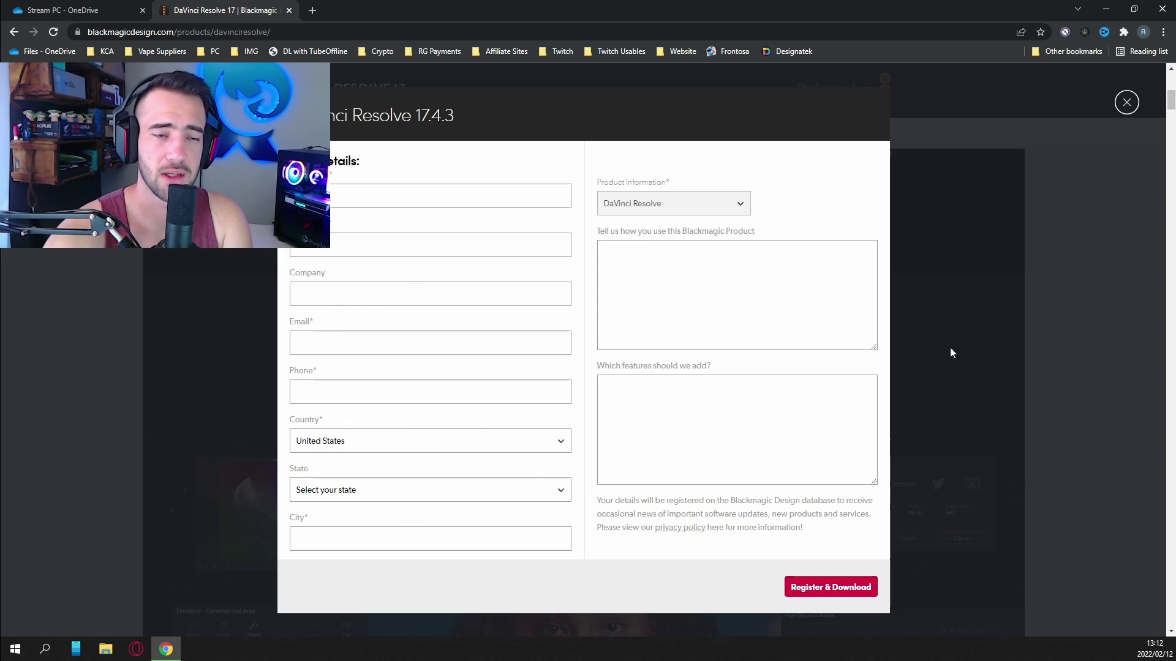
{"action": "left_click", "coordinate": [1126, 103]}
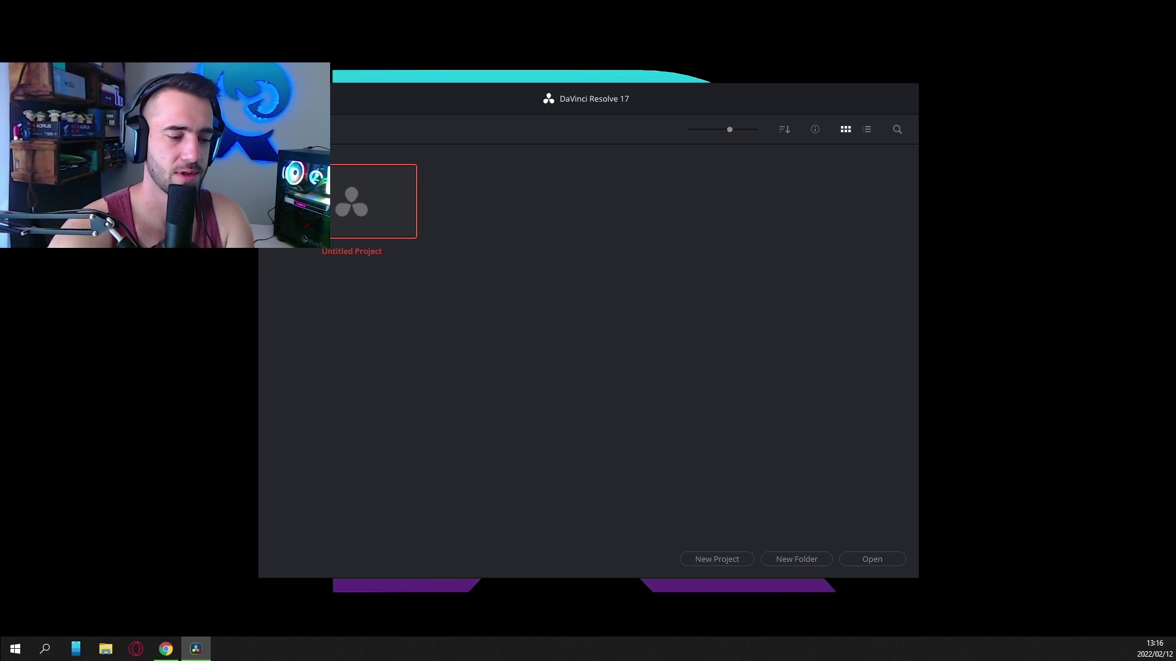
Switch to DaVinci Resolve and create a new project named Untitled Project 1.
{"action": "left_click", "coordinate": [721, 559]}
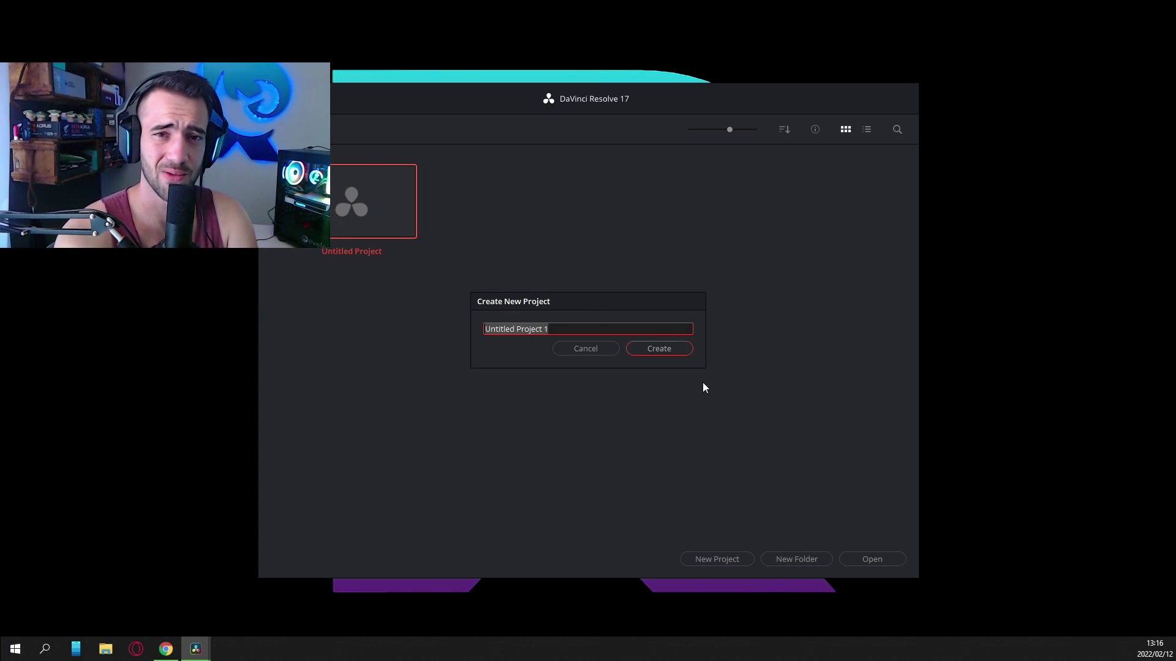
{"action": "left_click", "coordinate": [660, 349]}
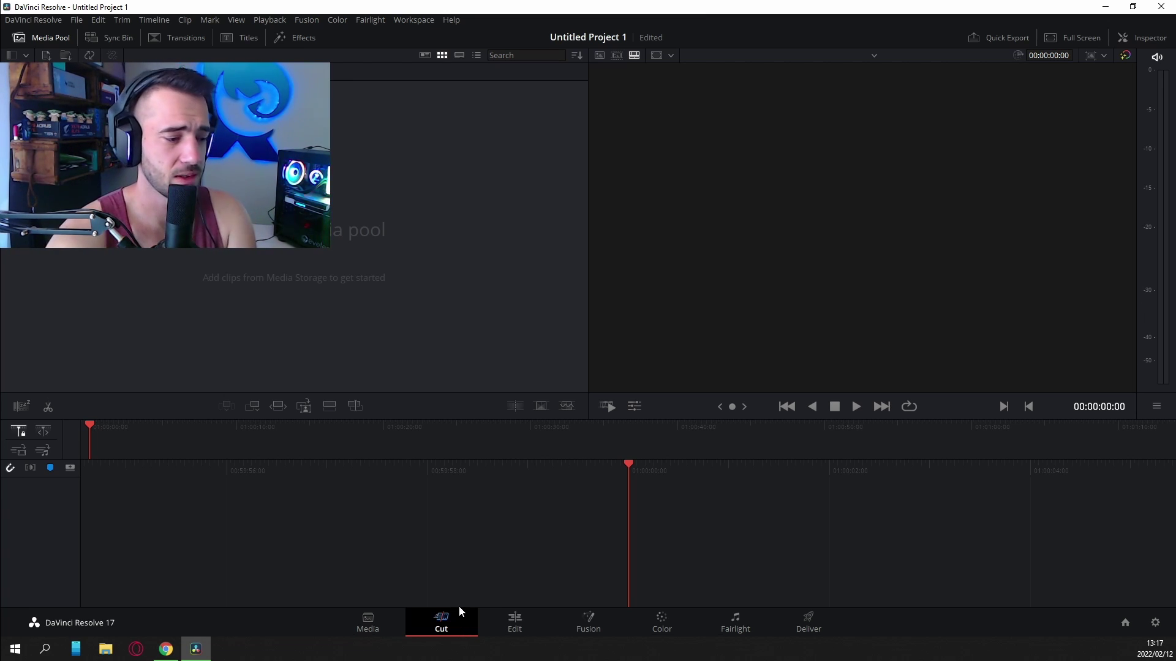
{"action": "left_click", "coordinate": [106, 649]}
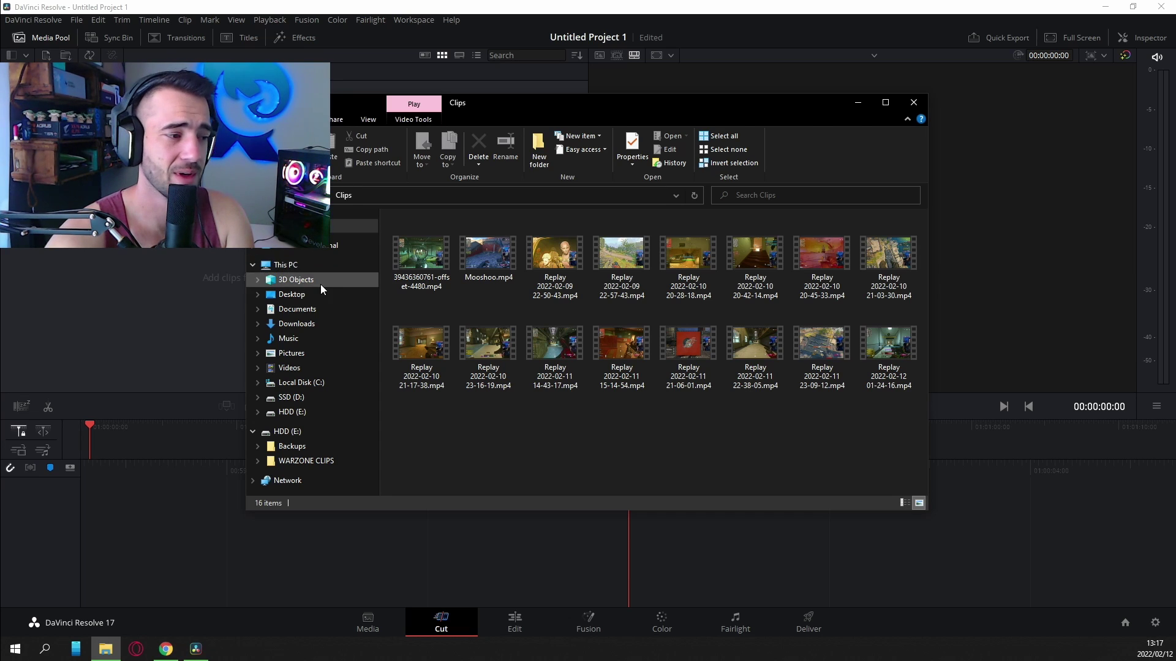
{"action": "left_click_drag", "start_coordinate": [876, 341], "coordinate": [710, 572]}
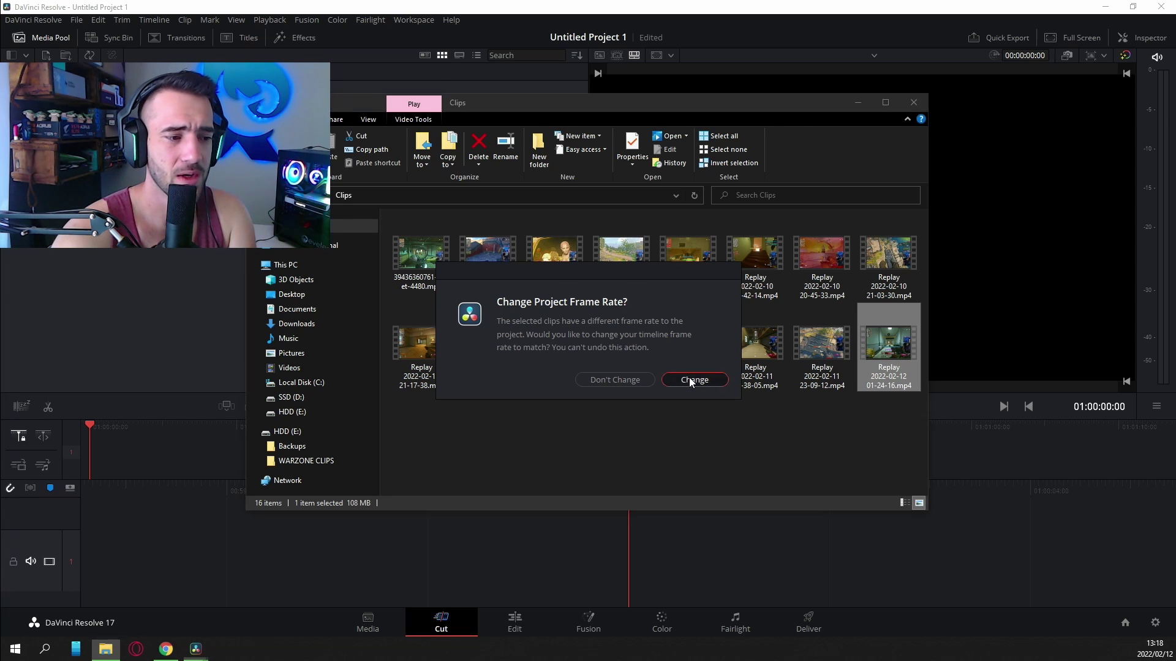
{"action": "left_click", "coordinate": [689, 379]}
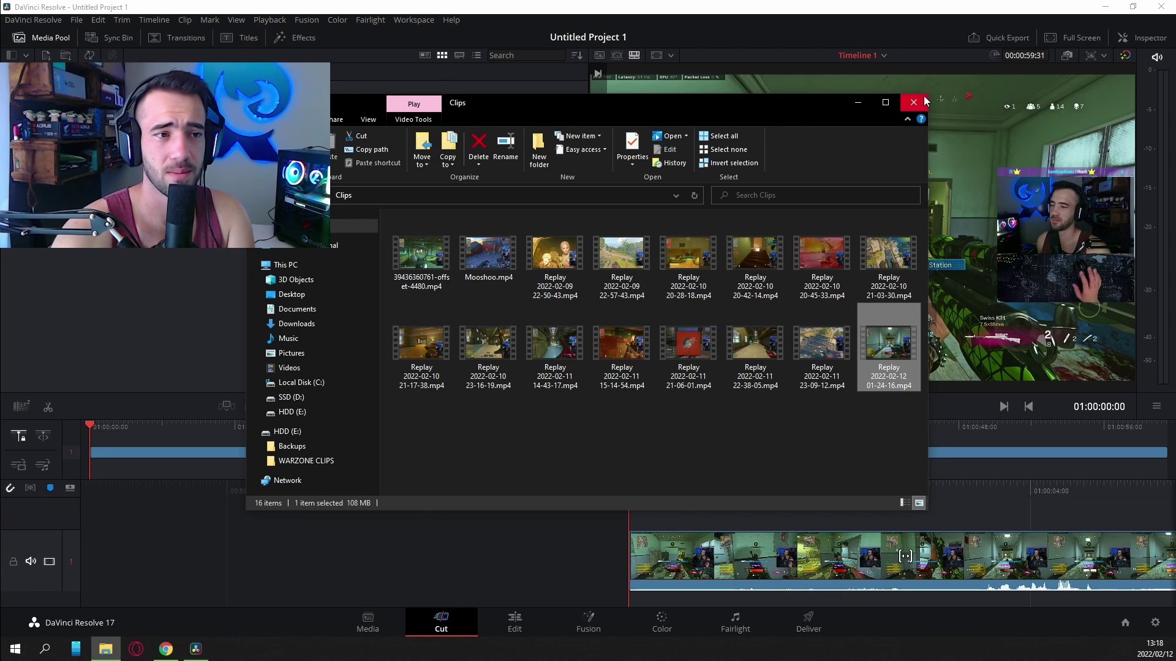
{"action": "left_click", "coordinate": [923, 101]}
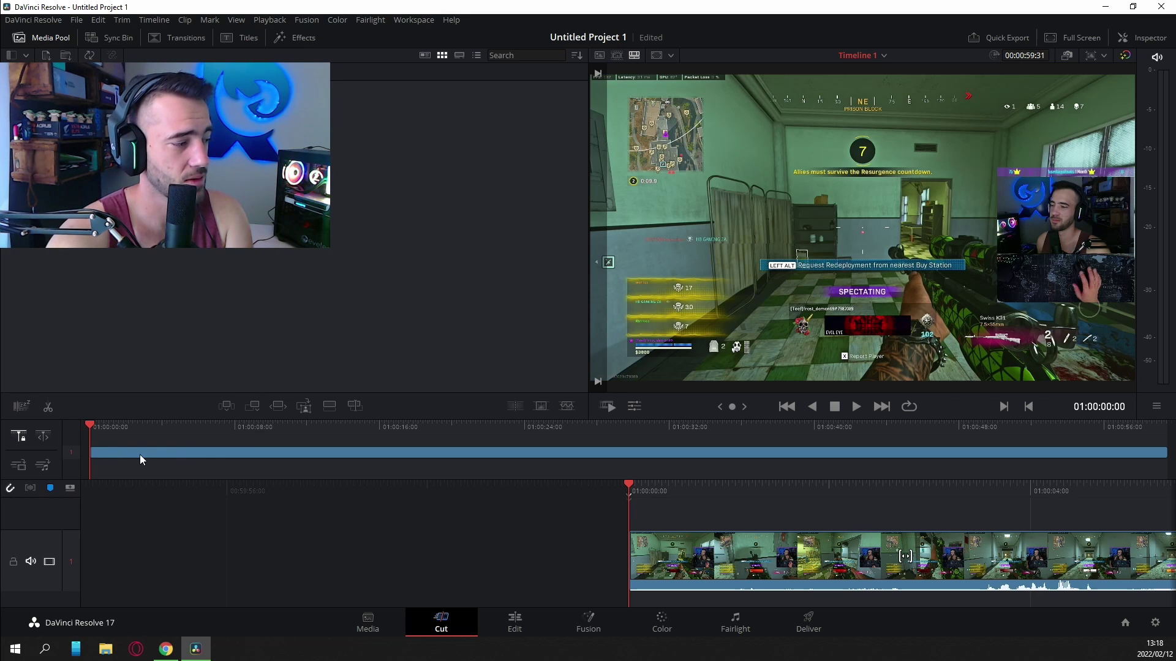
Split the clip at 01:00:24:41 and delete the part before the cut.
{"action": "left_click", "coordinate": [90, 426]}
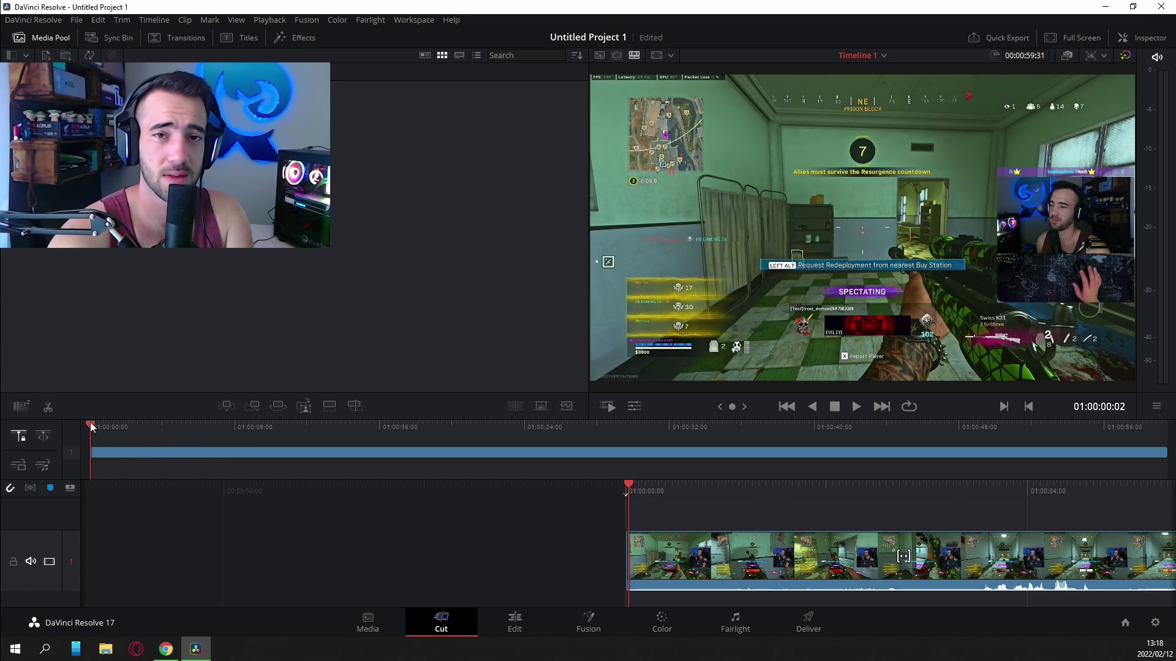
{"action": "left_click_drag", "start_coordinate": [90, 426], "coordinate": [641, 449]}
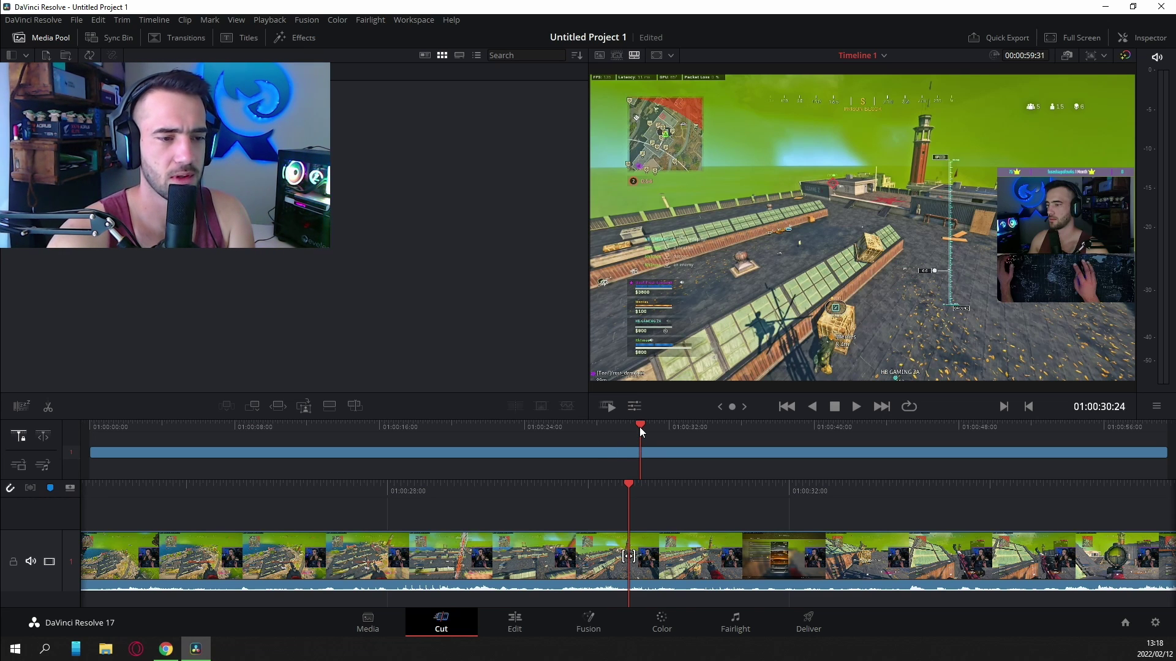
{"action": "left_click_drag", "start_coordinate": [639, 427], "coordinate": [536, 442]}
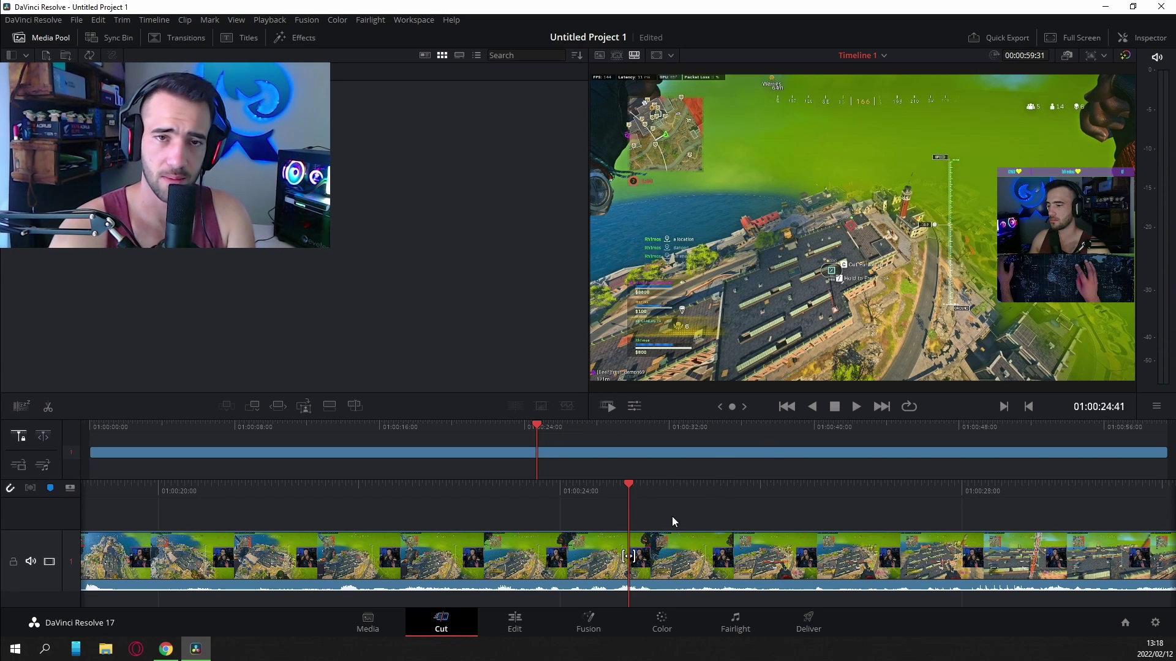
{"action": "left_click", "coordinate": [51, 414]}
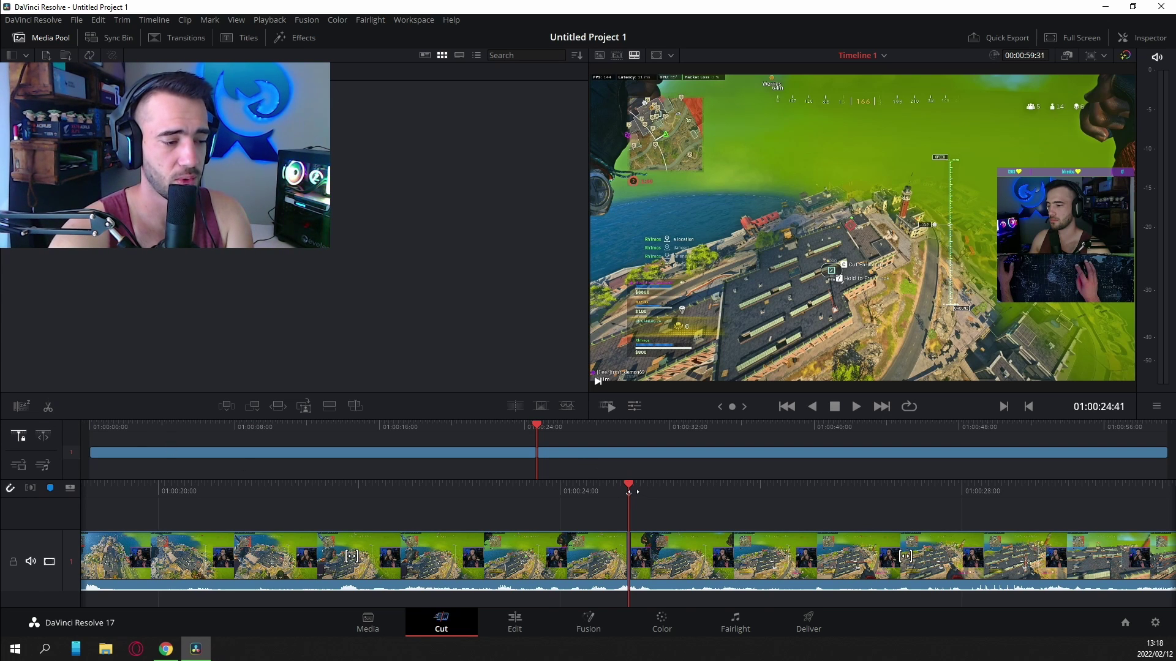
{"action": "left_click_drag", "start_coordinate": [628, 492], "coordinate": [595, 490]}
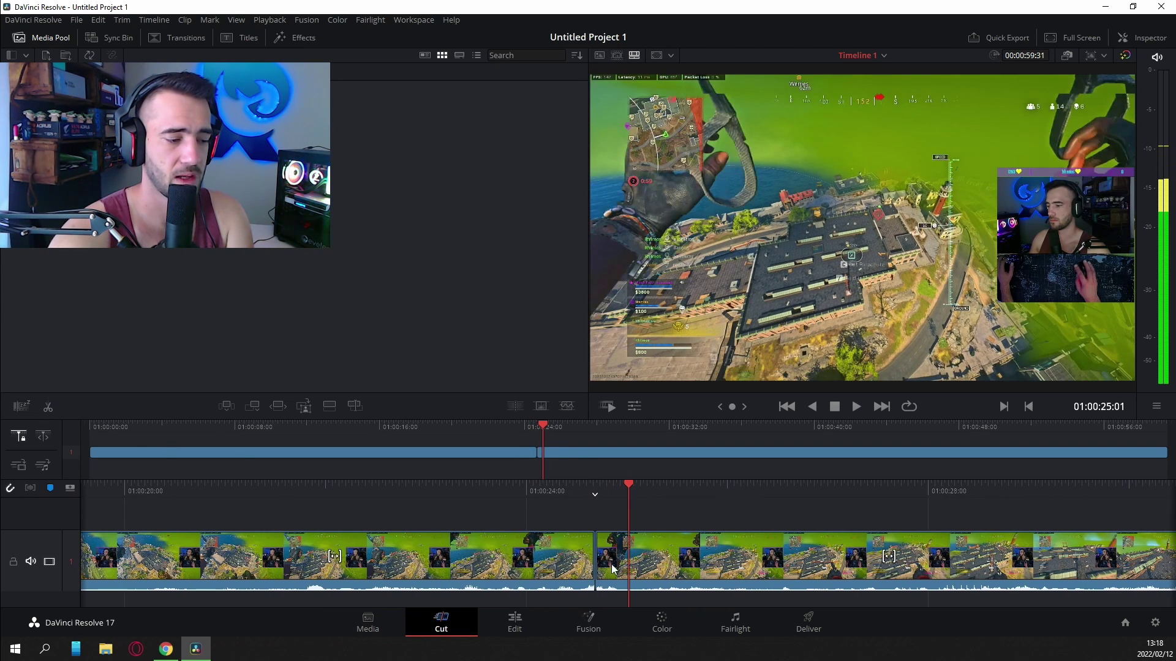
{"action": "left_click", "coordinate": [502, 556]}
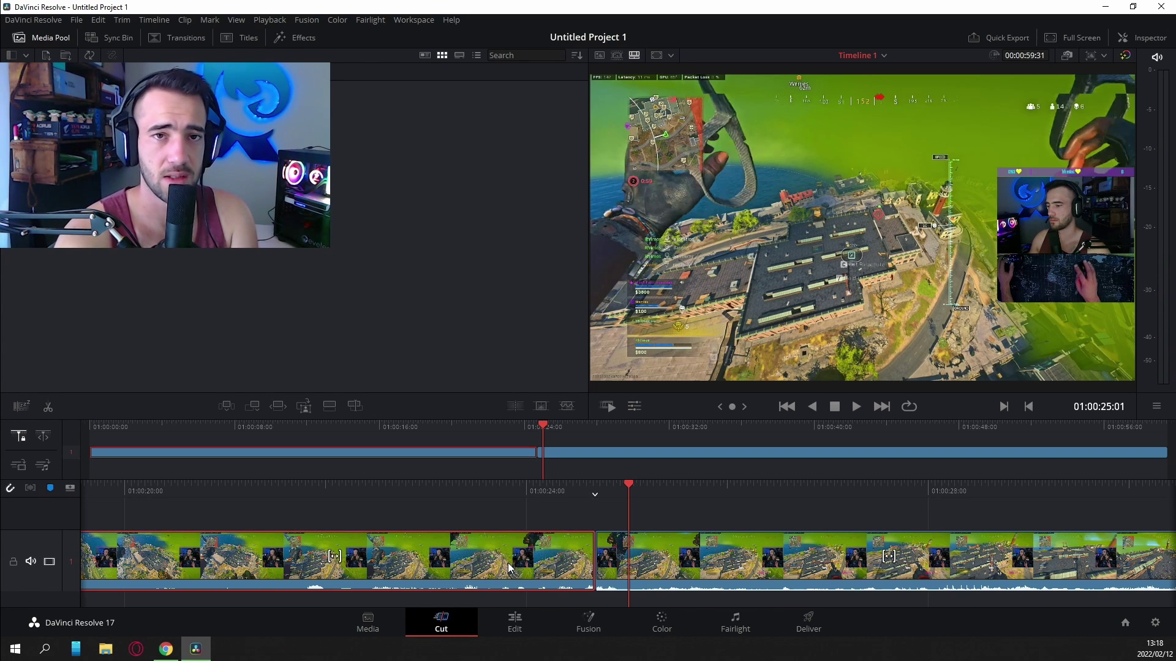
{"action": "key", "text": "Delete"}
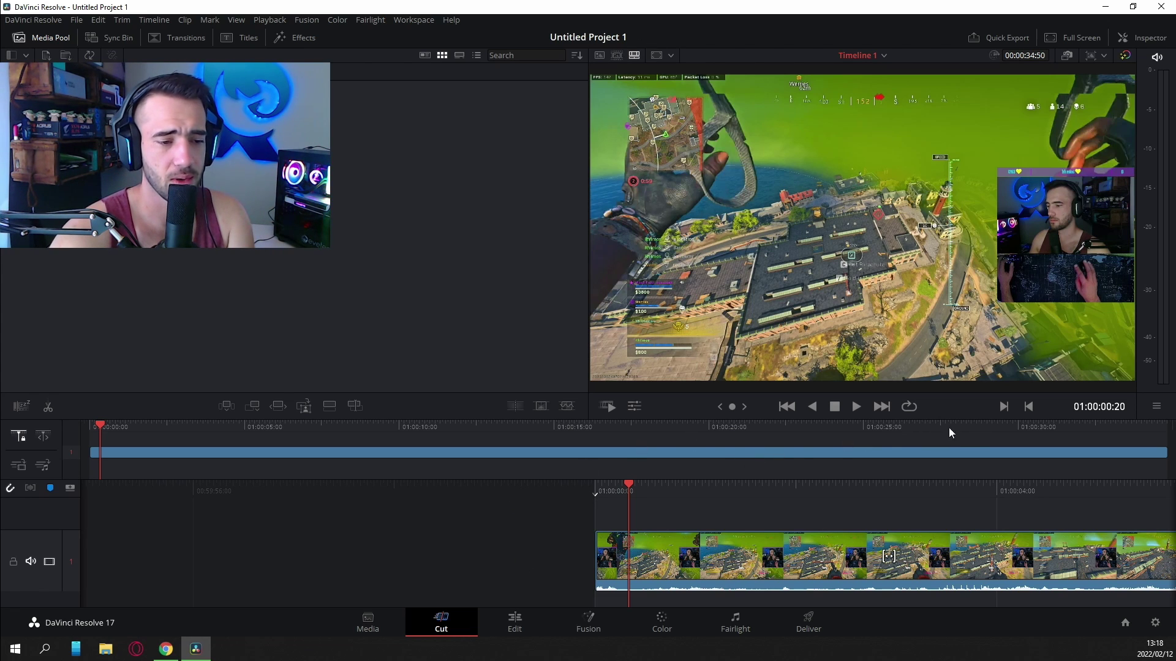
Switch to the Edit page, select the whole clip and place the playhead at the end of the timeline.
{"action": "left_click", "coordinate": [1020, 426]}
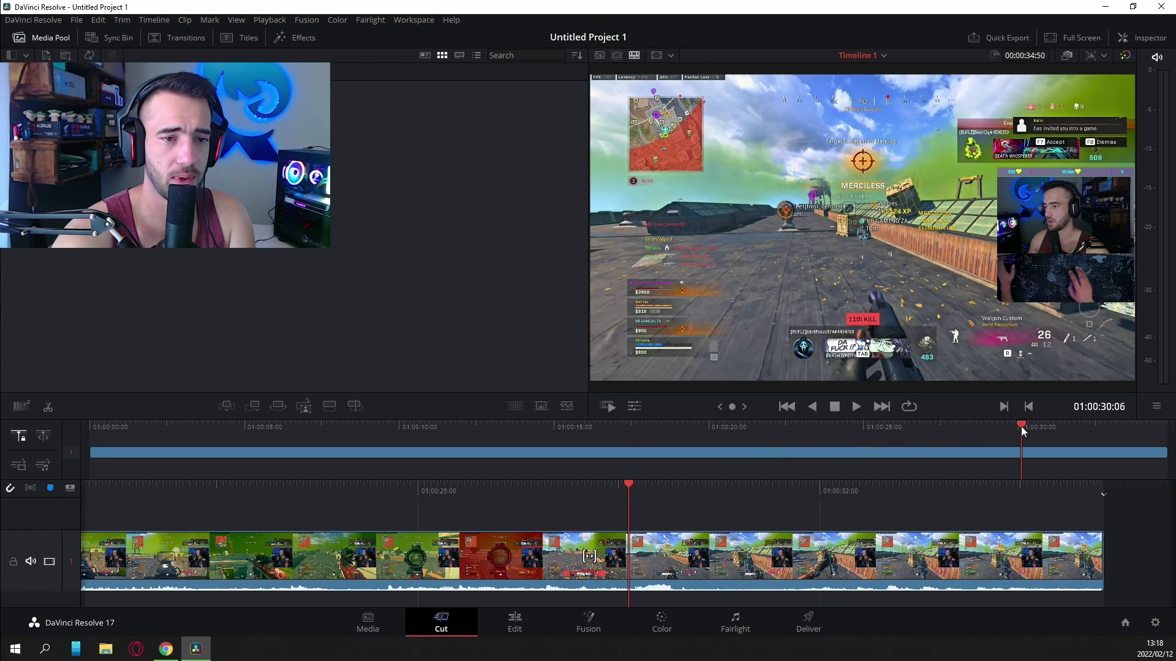
{"action": "left_click", "coordinate": [1074, 425]}
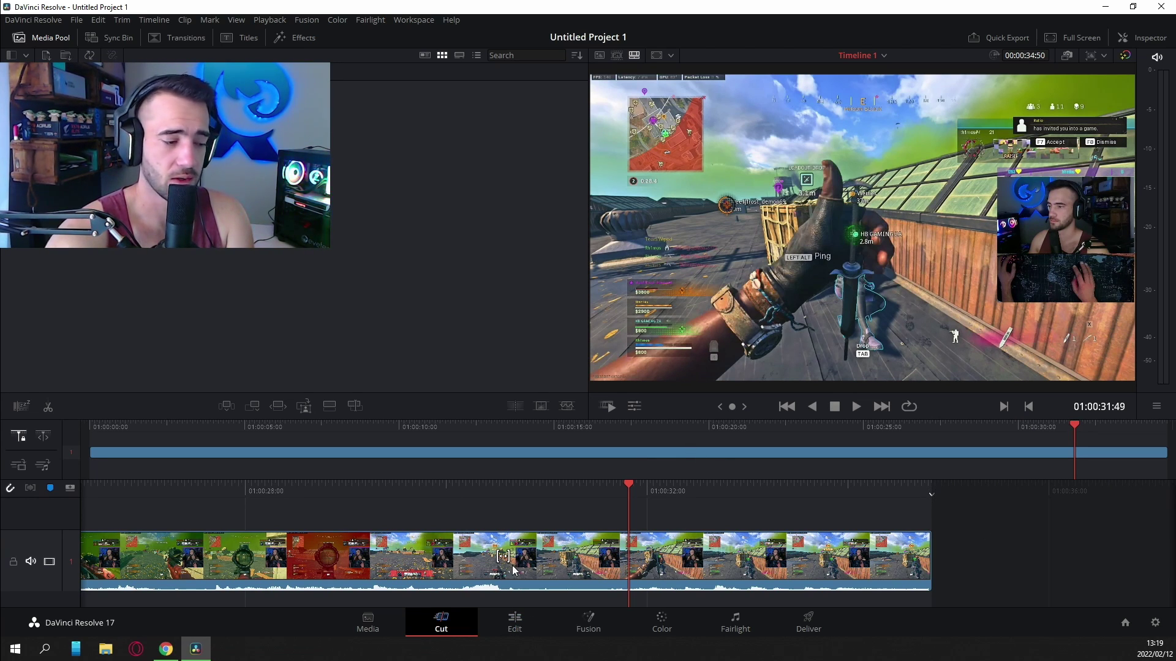
{"action": "left_click", "coordinate": [513, 619]}
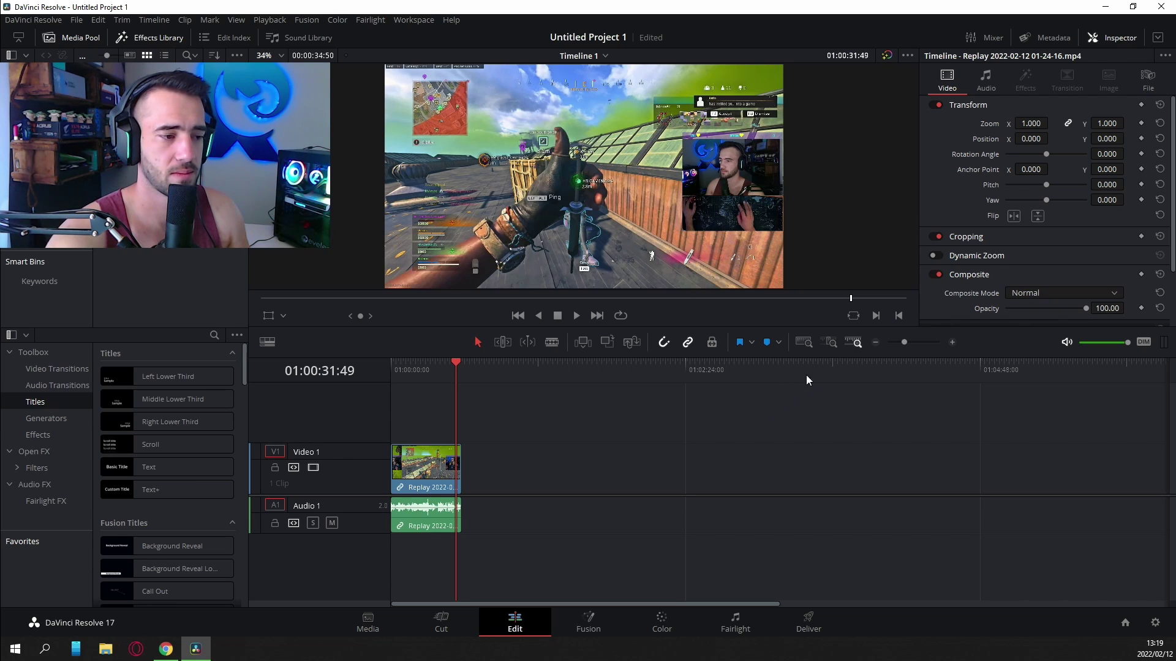
{"action": "key", "text": "ctrl+a"}
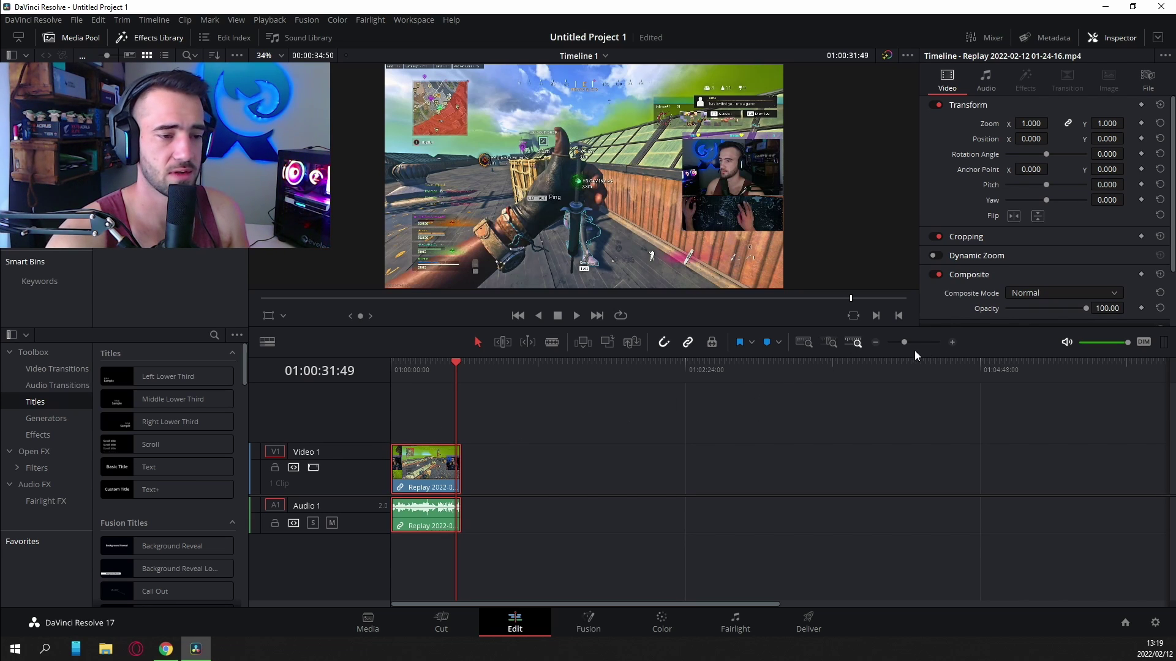
{"action": "left_click", "coordinate": [803, 343]}
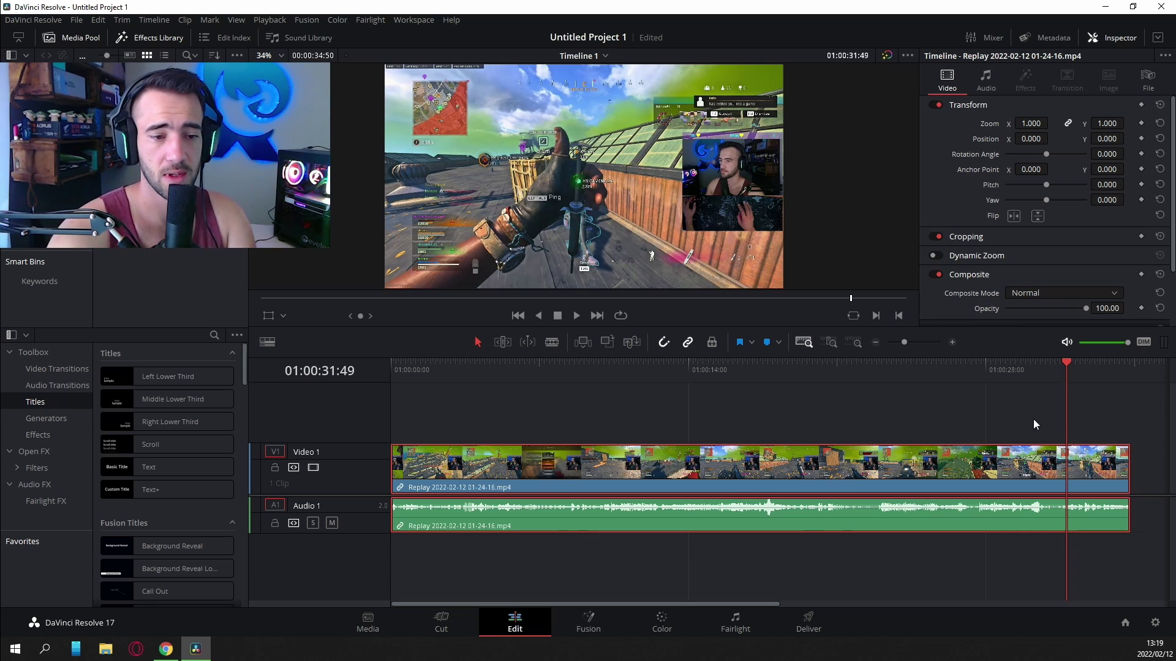
{"action": "left_click_drag", "start_coordinate": [1078, 361], "coordinate": [1130, 366]}
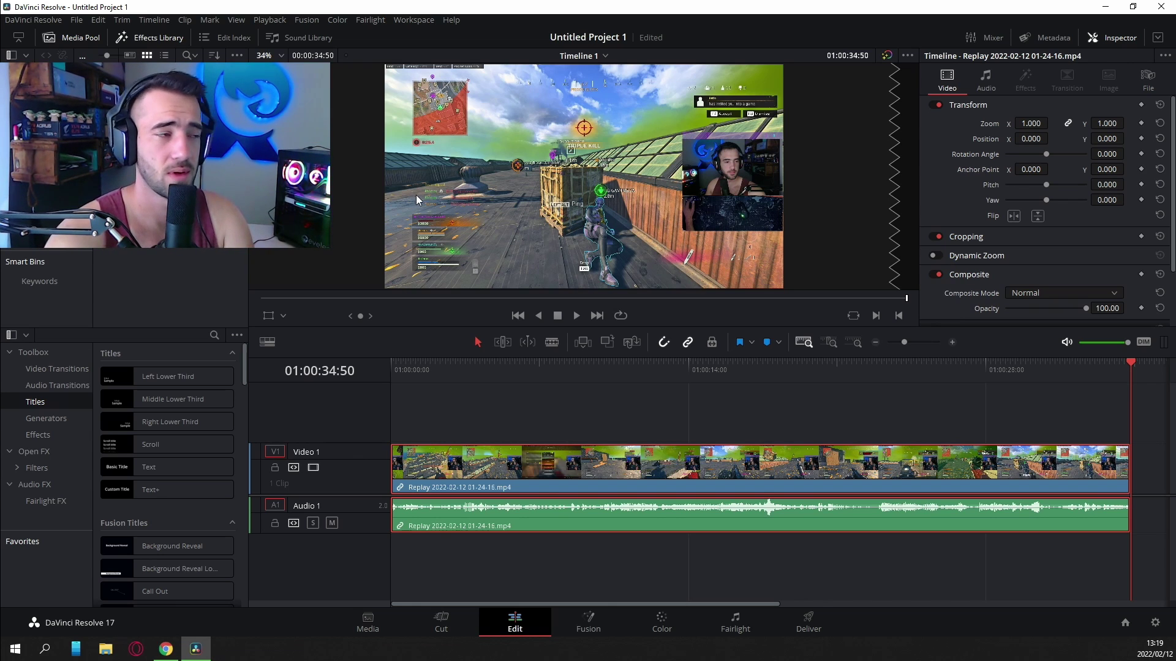
Set the project's timeline resolution to a custom 1080 x 1920 and save the project settings.
{"action": "left_click", "coordinate": [79, 20]}
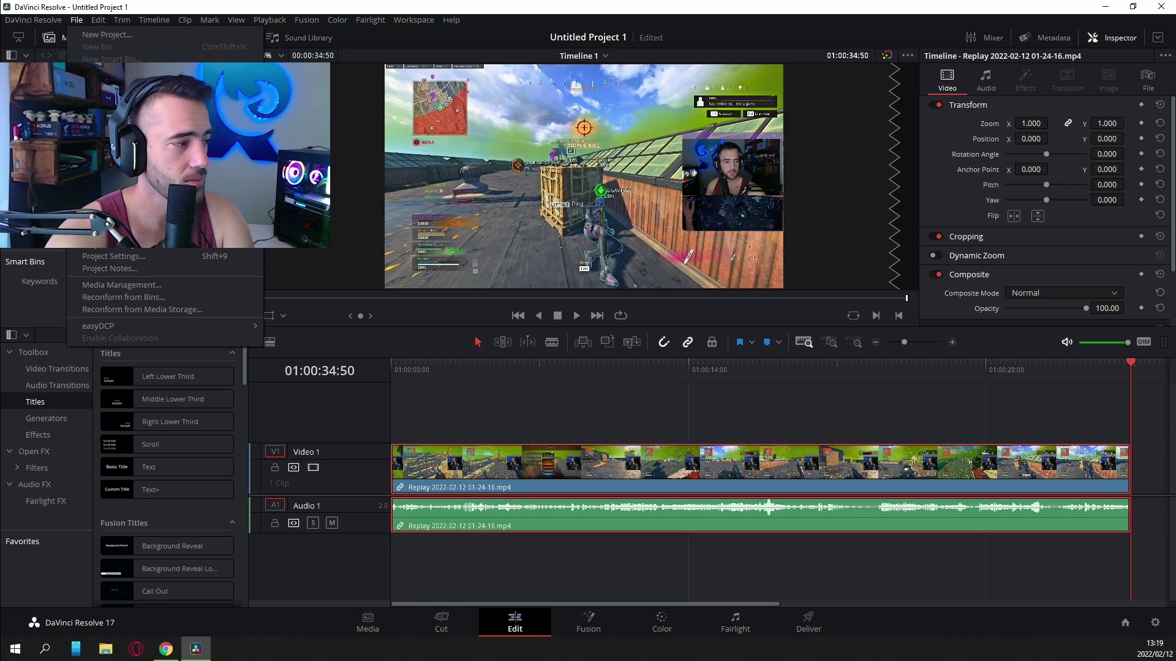
{"action": "left_click", "coordinate": [146, 256]}
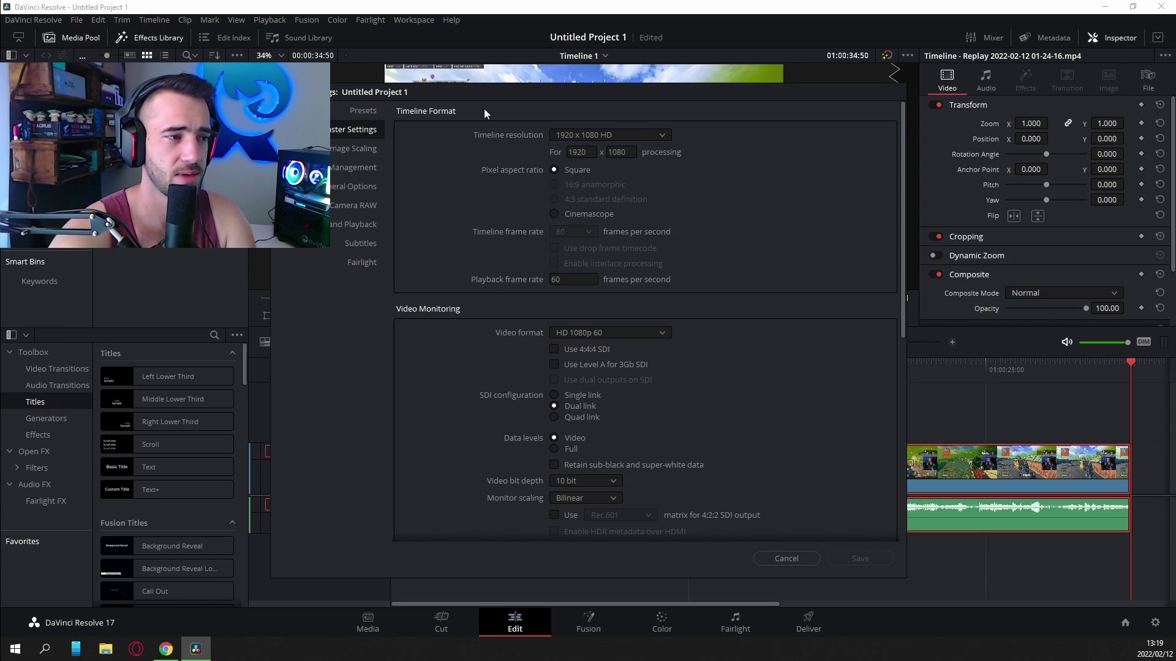
{"action": "left_click", "coordinate": [586, 152]}
{"action": "key", "text": "BackSpace"}
{"action": "key", "text": "BackSpace"}
{"action": "key", "text": "BackSpace"}
{"action": "key", "text": "BackSpace"}
{"action": "type", "text": "1080"}
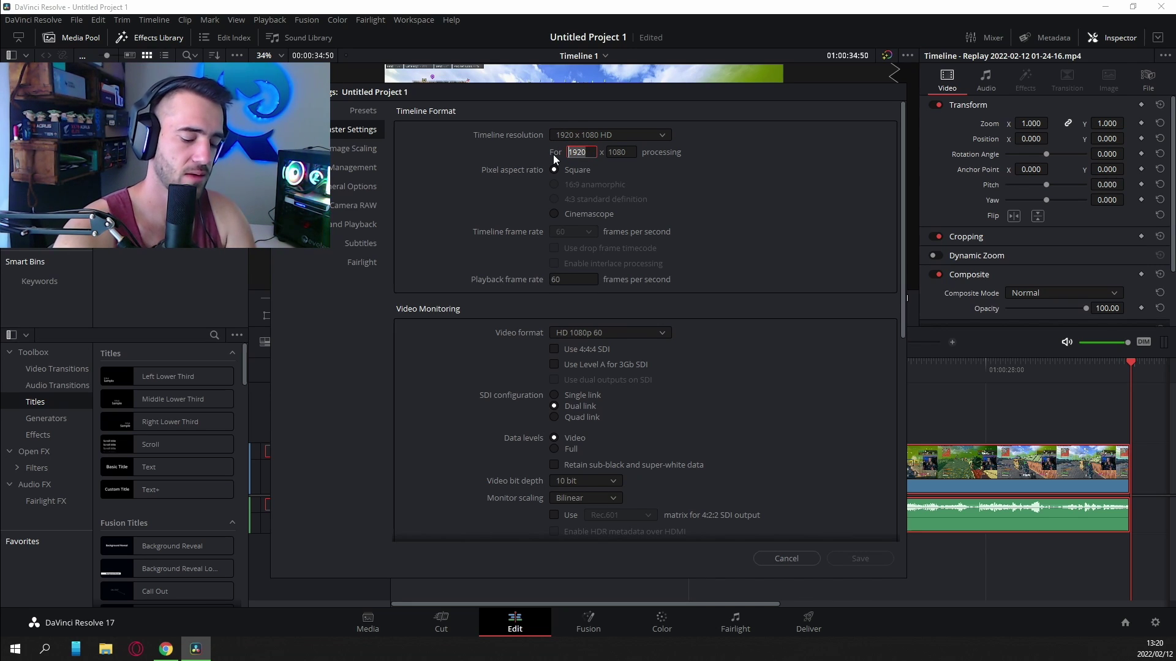
{"action": "key", "text": "Tab"}
{"action": "type", "text": "1920"}
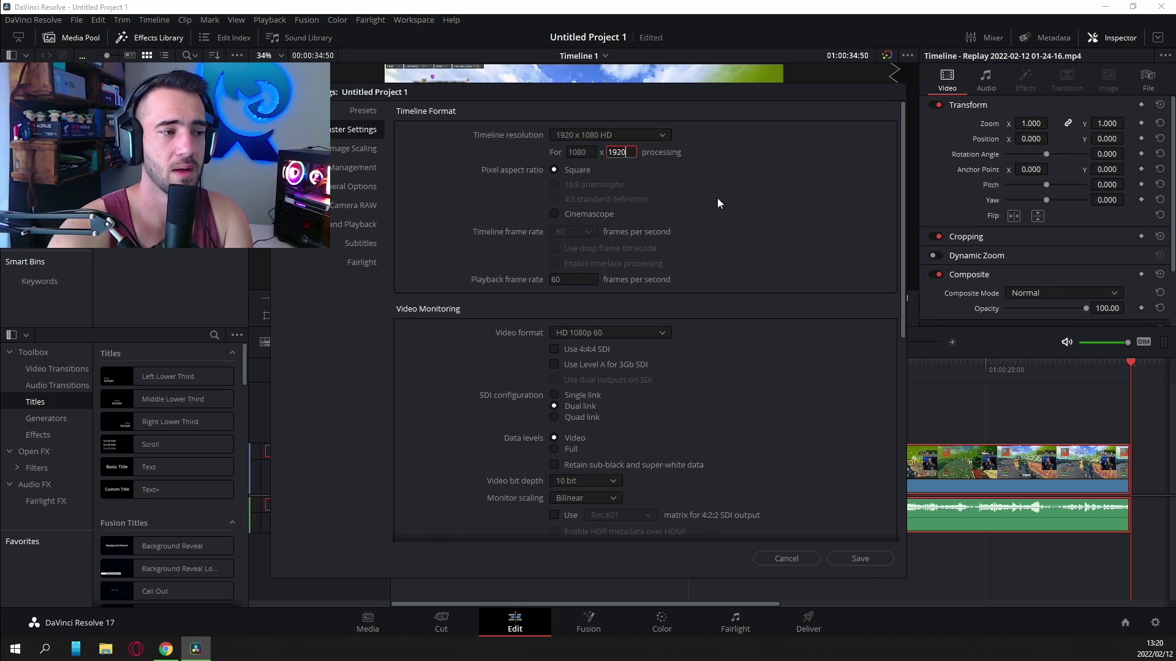
{"action": "key", "text": "Return"}
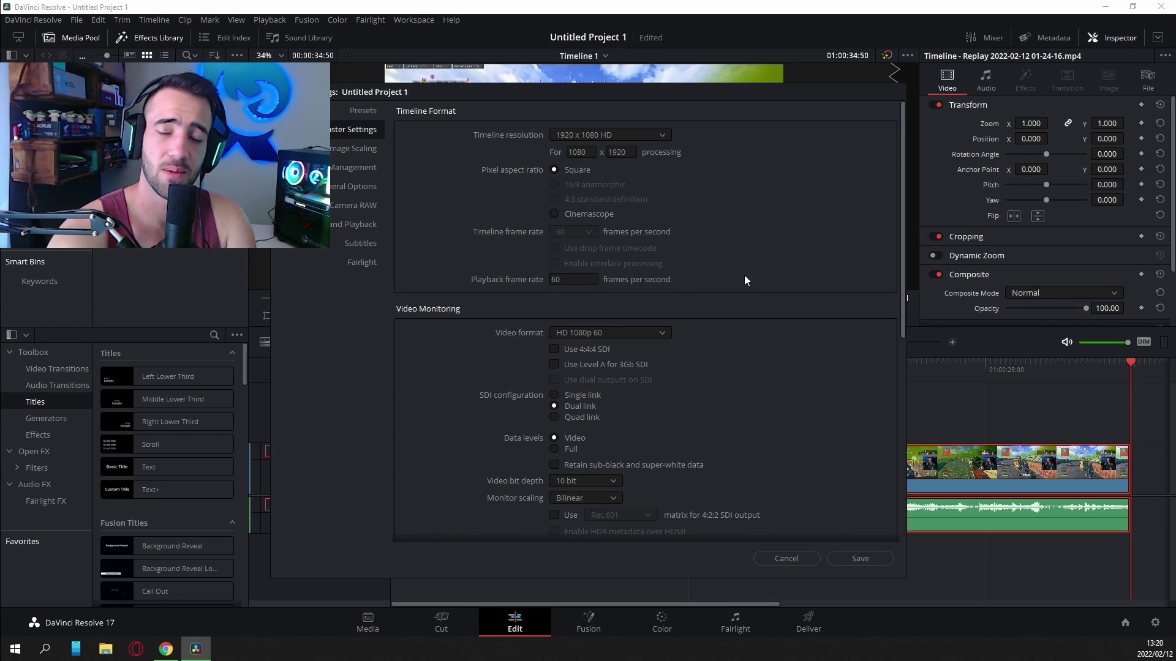
{"action": "left_click", "coordinate": [863, 555]}
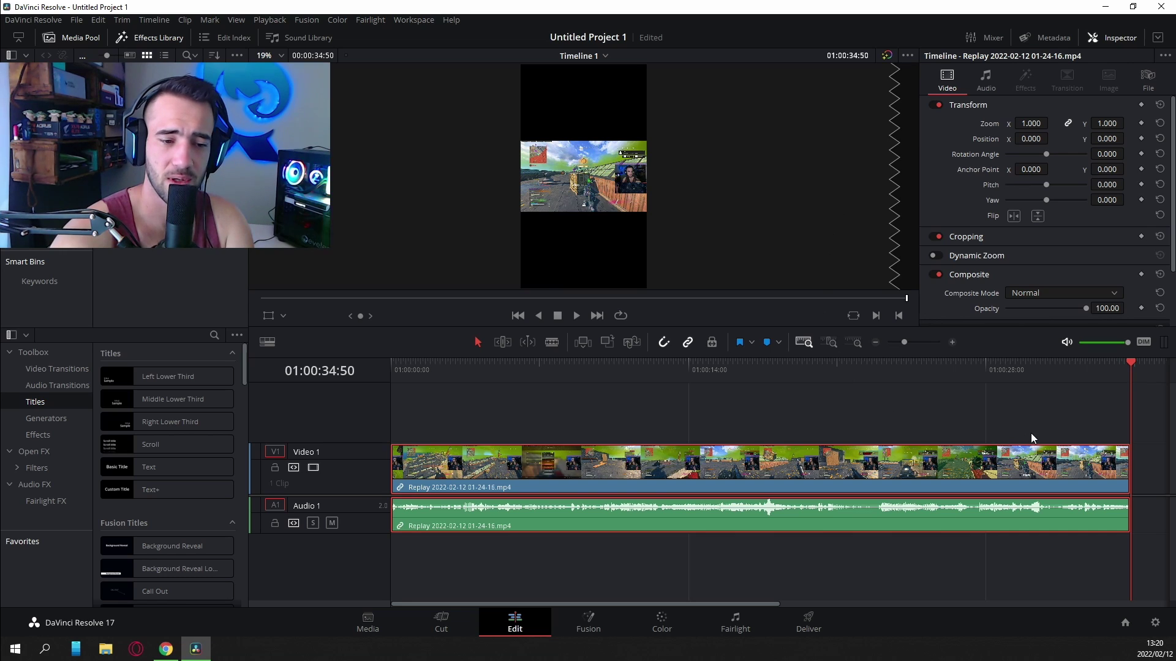
Set the replay clip's linked X and Y zoom to 2.5.
{"action": "mouse_move", "coordinate": [1031, 123]}
{"action": "left_mouse_down"}
{"action": "mouse_move", "coordinate": [1086, 123]}
{"action": "mouse_move", "coordinate": [1023, 127]}
{"action": "left_mouse_up"}
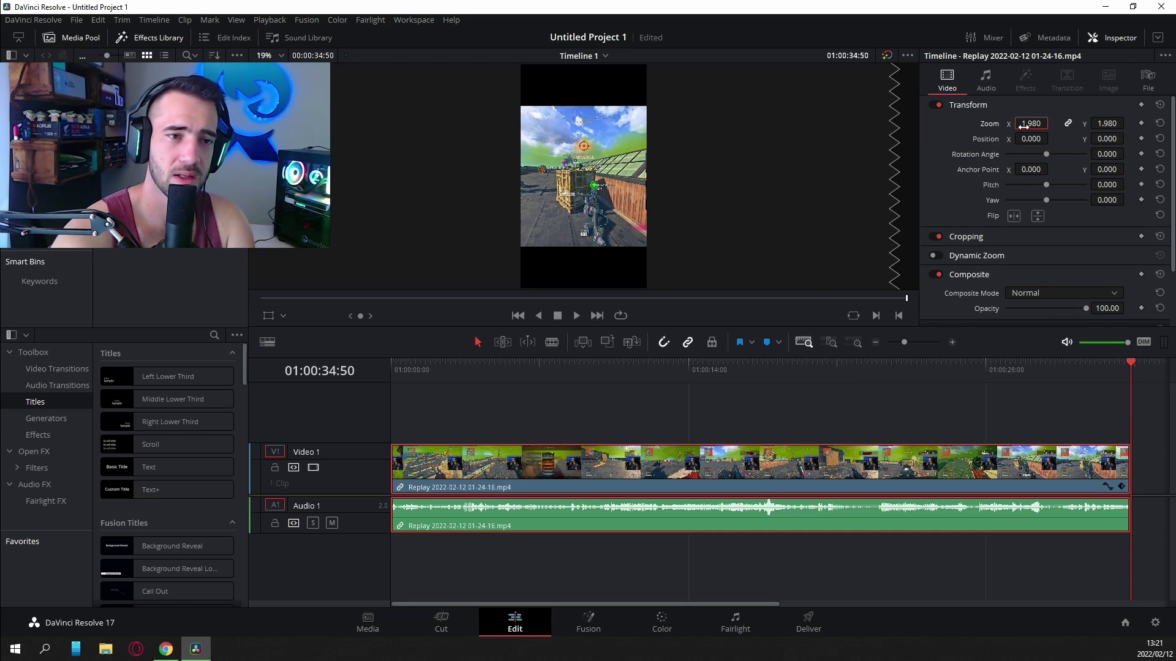
{"action": "double_click", "coordinate": [1024, 127]}
{"action": "type", "text": "2.5"}
{"action": "key", "text": "Return"}
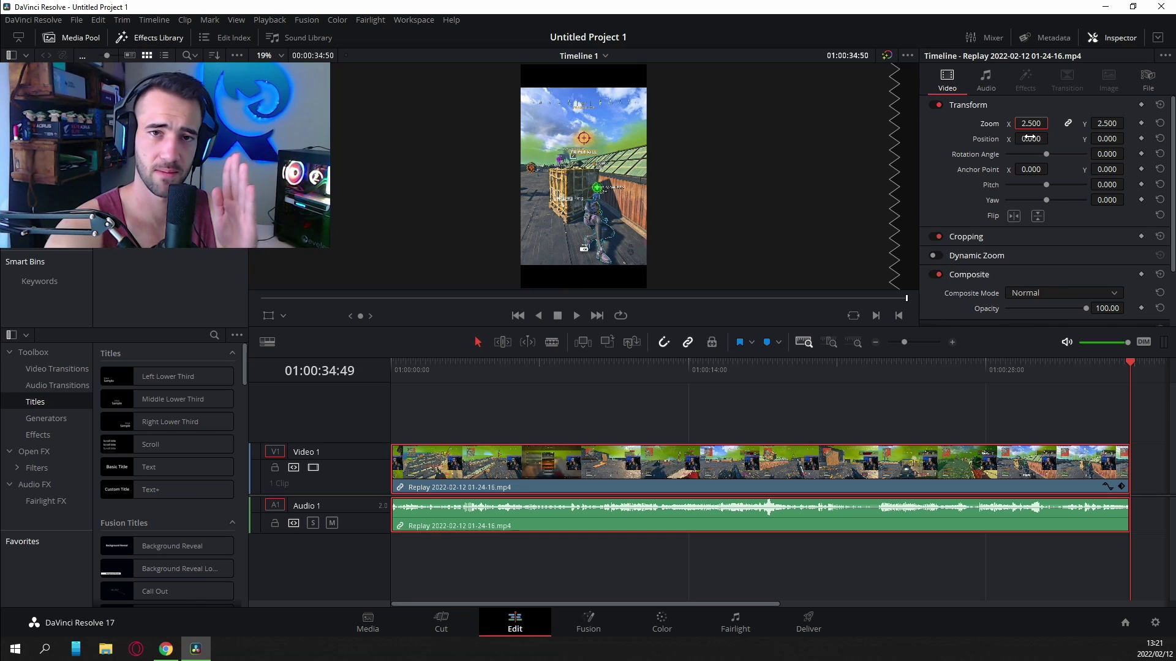
Move the replay clip down in the frame by setting its Y position to -198.
{"action": "left_click_drag", "start_coordinate": [1031, 138], "coordinate": [1014, 138]}
{"action": "left_click_drag", "start_coordinate": [1118, 138], "coordinate": [1121, 139]}
{"action": "double_click", "coordinate": [1111, 139]}
{"action": "key", "text": "BackSpace"}
{"action": "type", "text": "-198"}
{"action": "key", "text": "Return"}
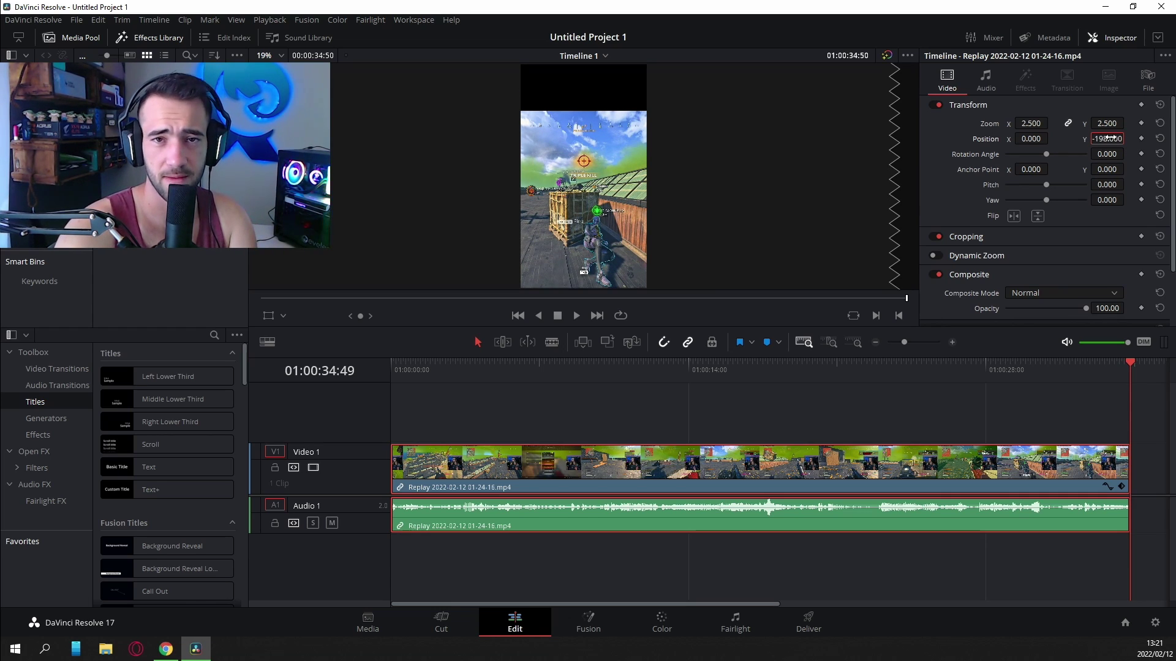
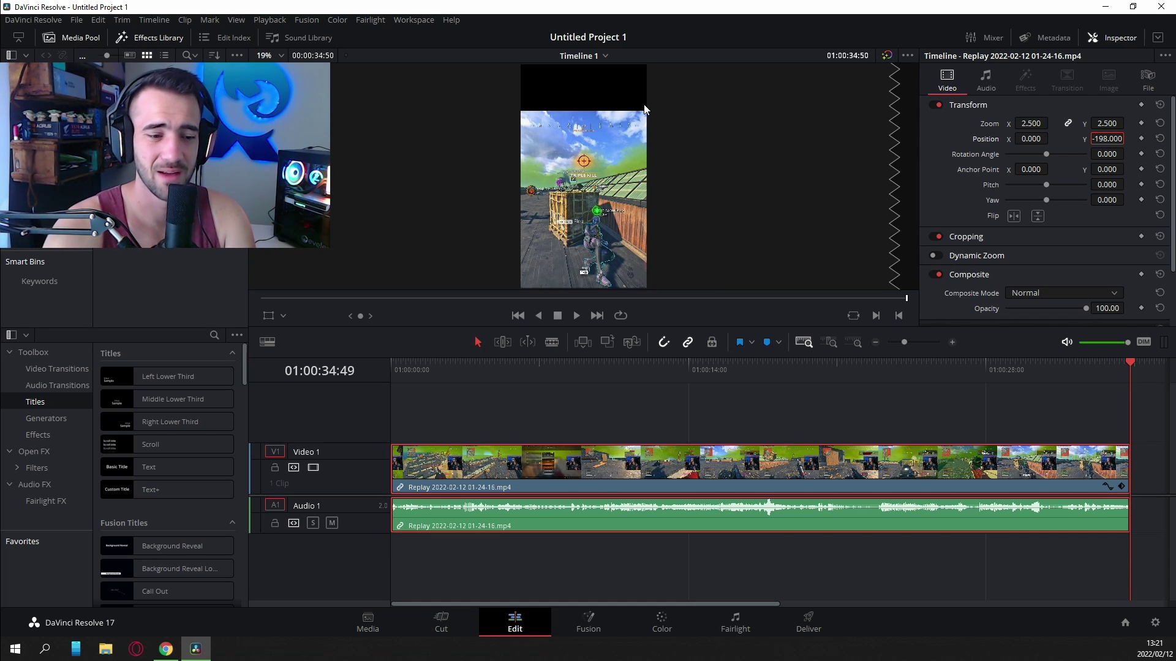
Copy the replay clip and paste the copy just past its end, with the playhead at 01:00:35:27.
{"action": "left_click", "coordinate": [923, 460]}
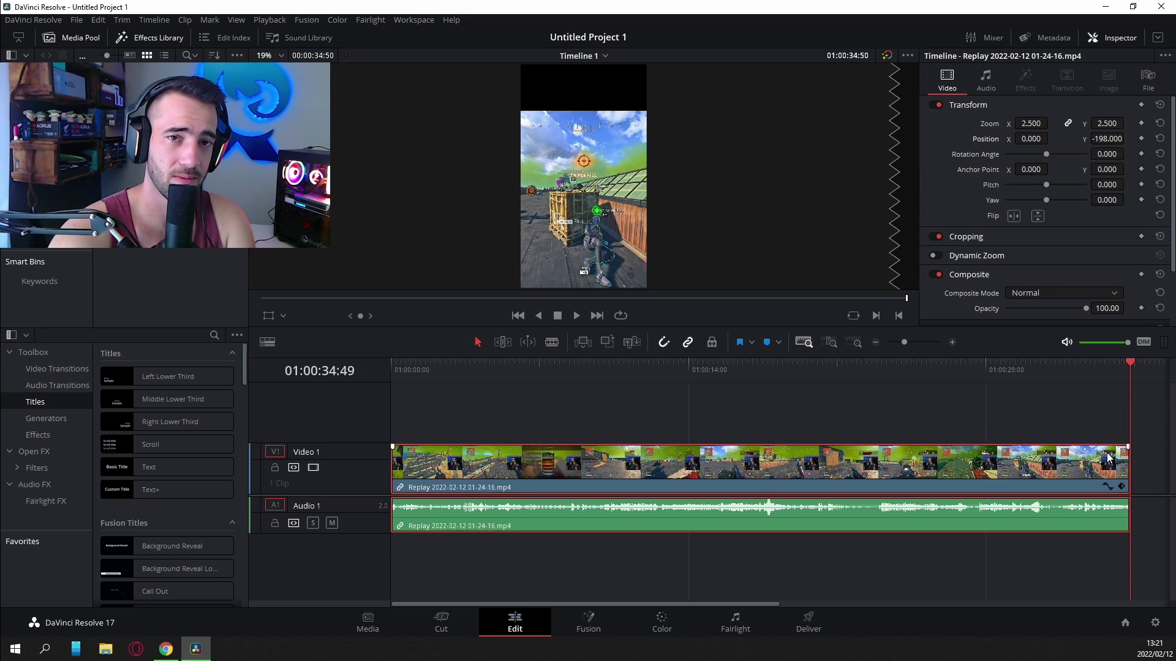
{"action": "right_click", "coordinate": [859, 476]}
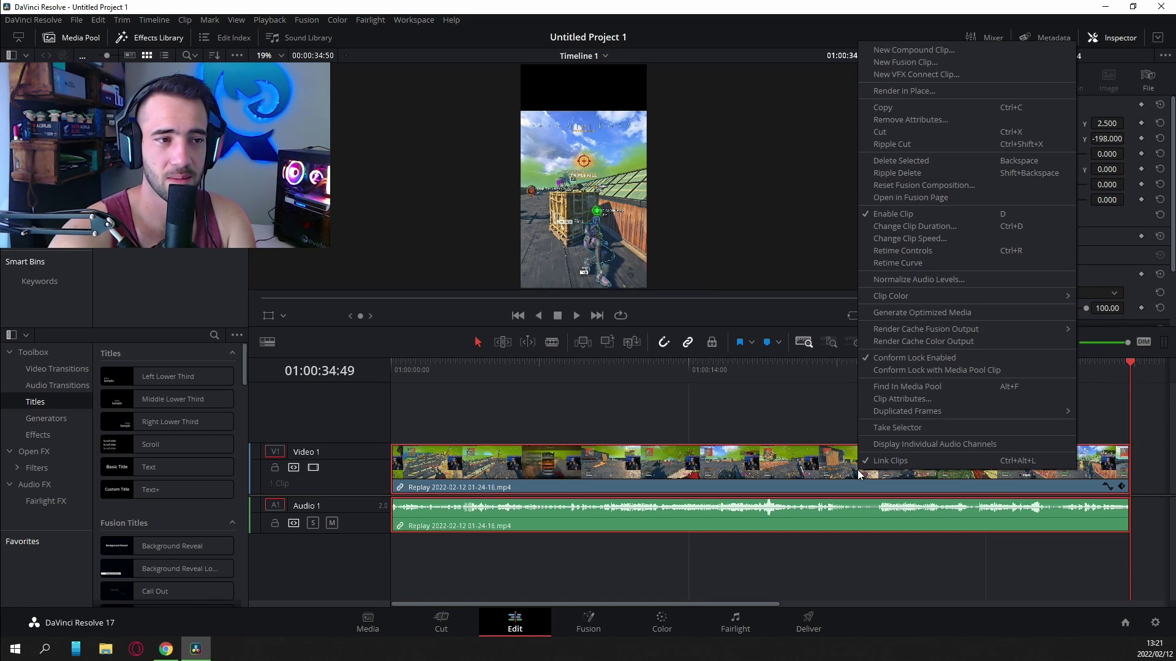
{"action": "left_click", "coordinate": [883, 108]}
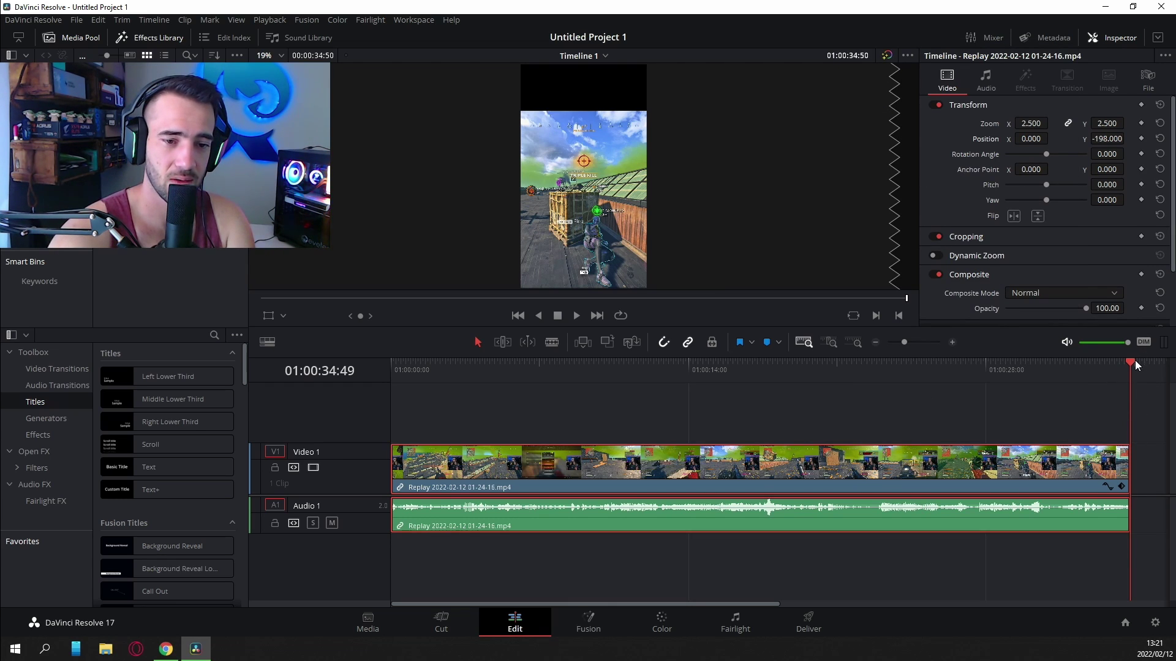
{"action": "left_click_drag", "start_coordinate": [1131, 362], "coordinate": [1144, 363]}
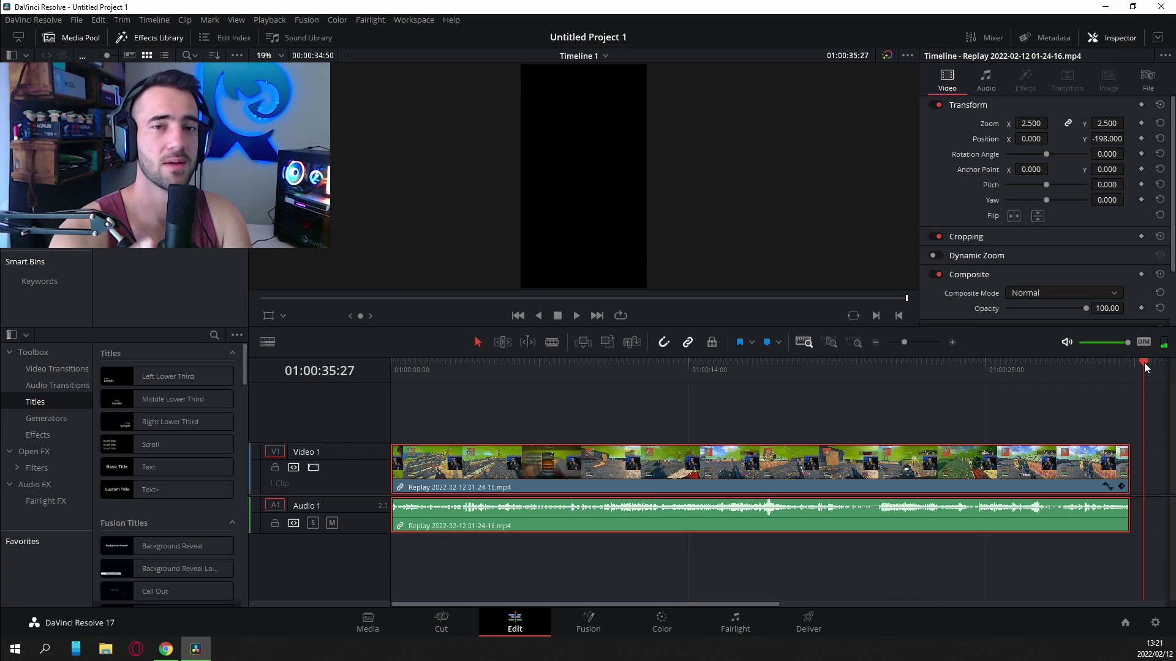
{"action": "right_click", "coordinate": [1159, 393]}
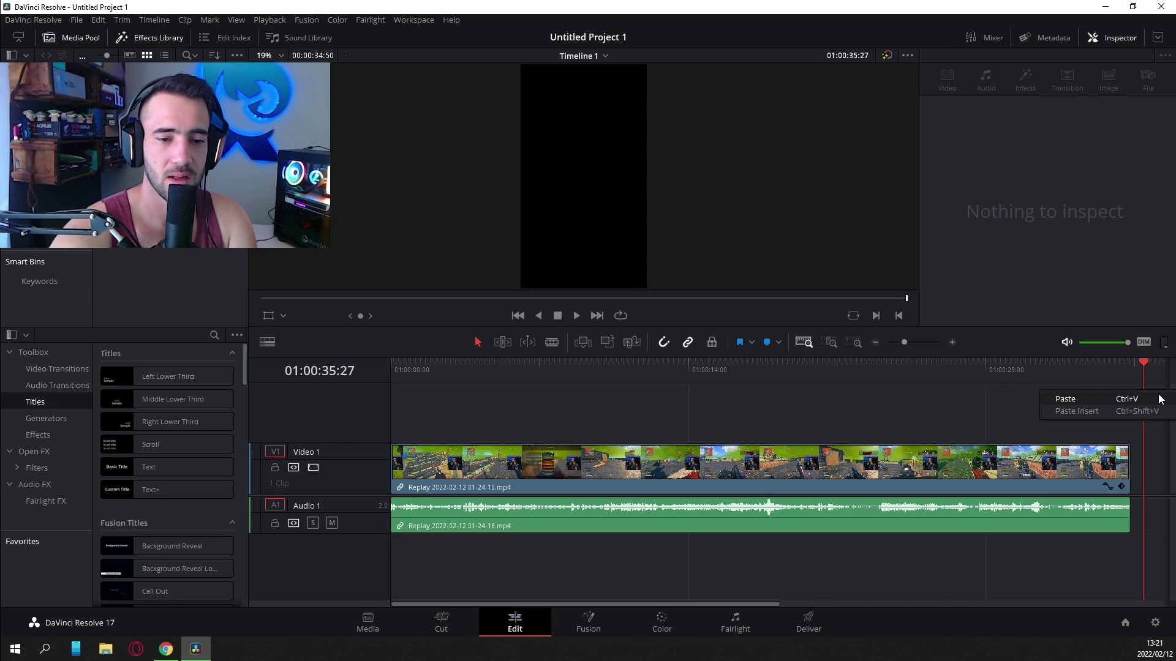
{"action": "left_click", "coordinate": [1108, 399]}
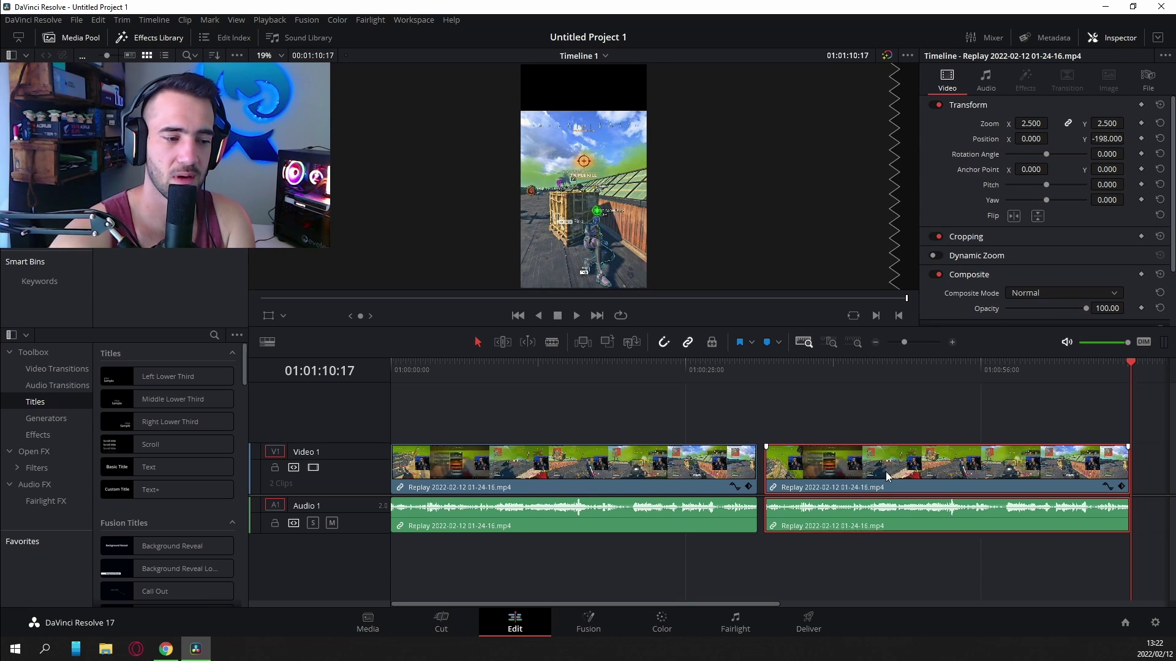
Stack the pasted copy on Video 2 directly above the original from the timeline start, and place the playhead at 01:00:19:10.
{"action": "left_click_drag", "start_coordinate": [886, 471], "coordinate": [486, 439]}
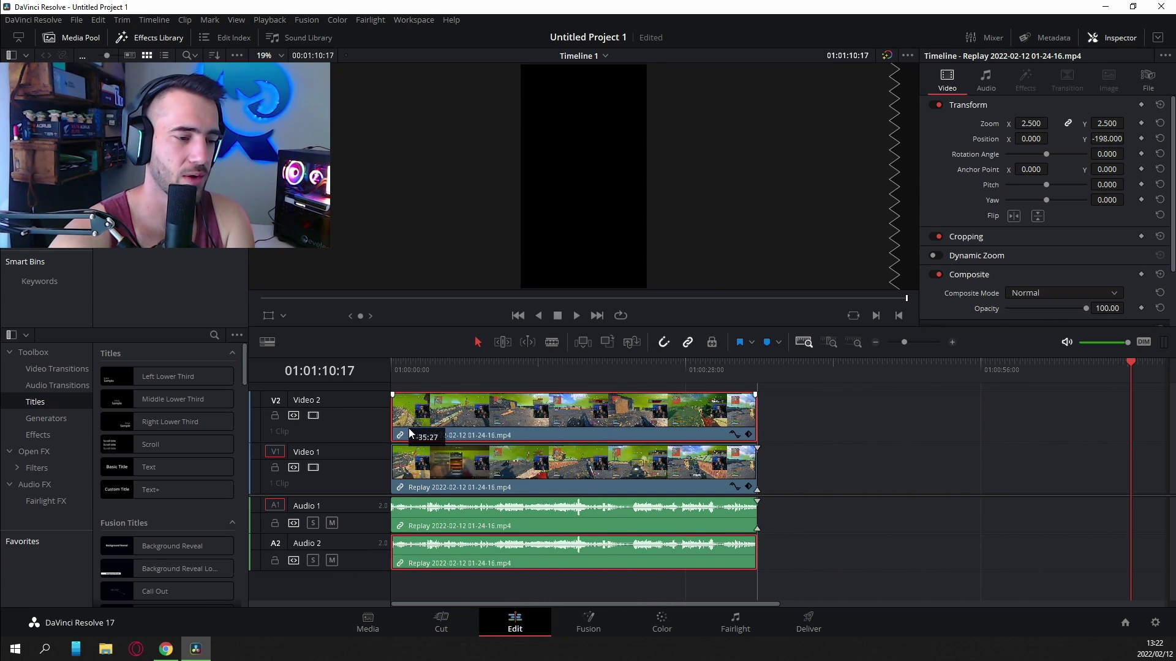
{"action": "key", "text": "shift+z"}
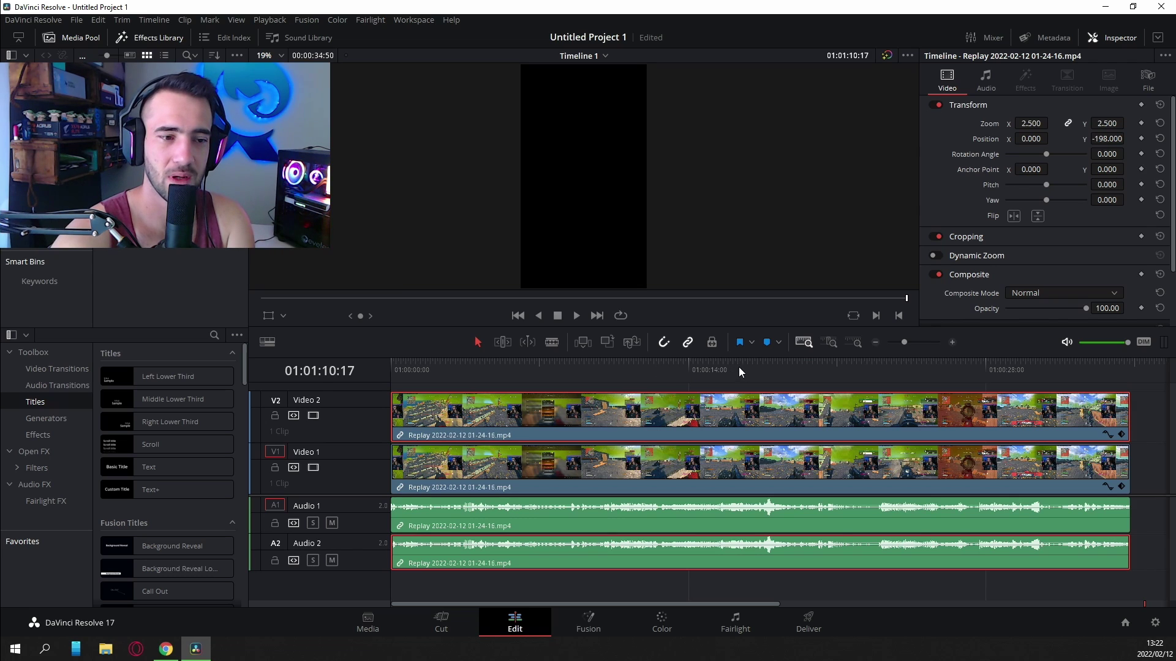
{"action": "left_click", "coordinate": [798, 373]}
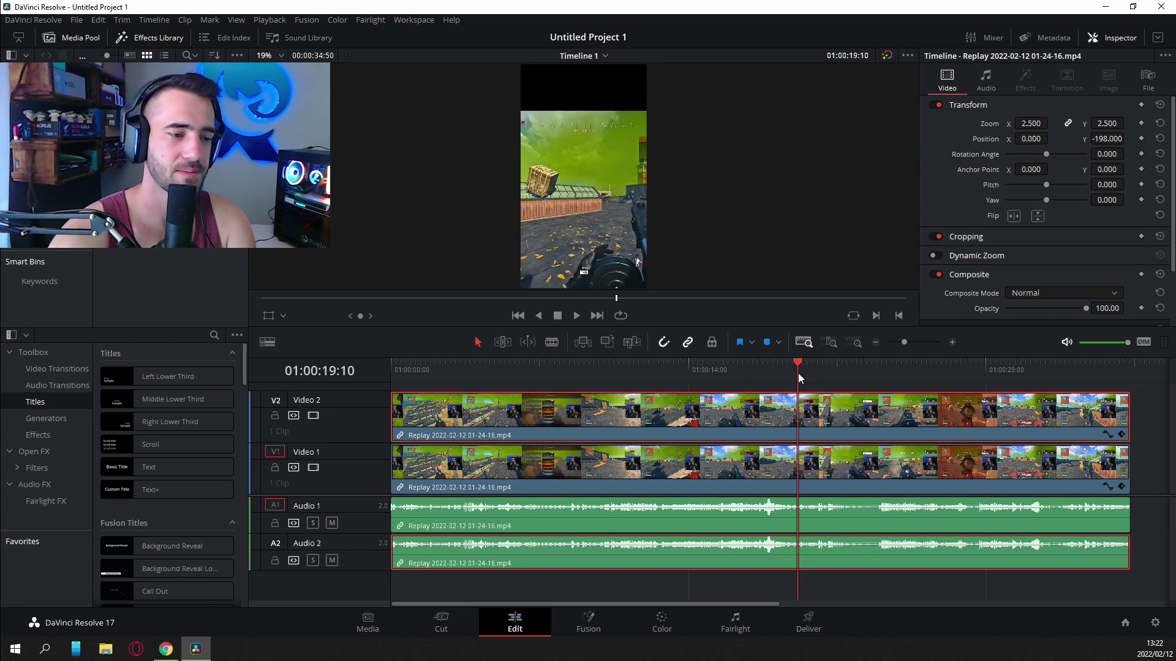
Set the Video 2 clip's linked zoom to 4.0 and its X position to -1610 so the webcam fills the frame's width.
{"action": "left_click", "coordinate": [903, 476]}
{"action": "left_click", "coordinate": [907, 425]}
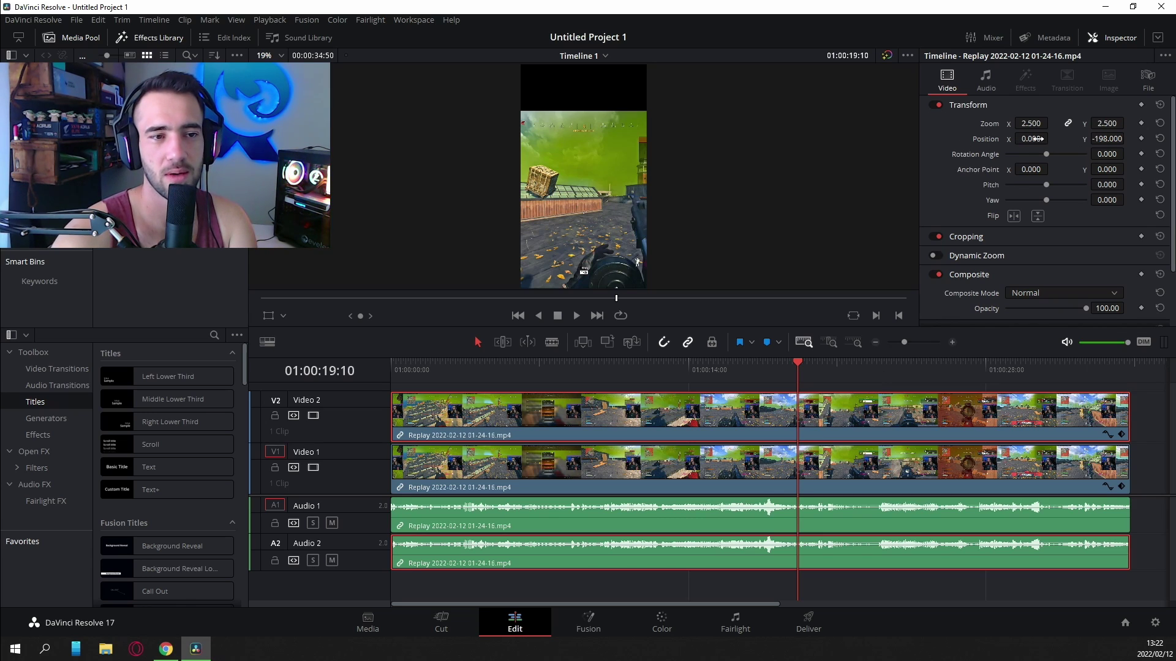
{"action": "left_click_drag", "start_coordinate": [1036, 138], "coordinate": [932, 139]}
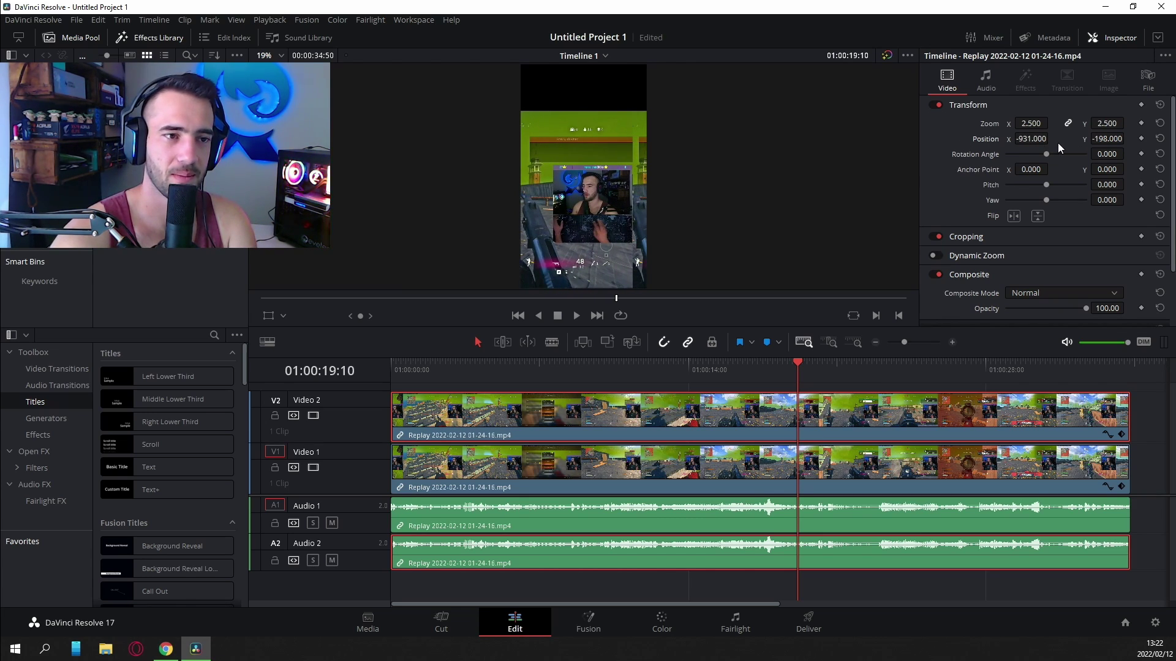
{"action": "left_click_drag", "start_coordinate": [1031, 123], "coordinate": [1049, 139]}
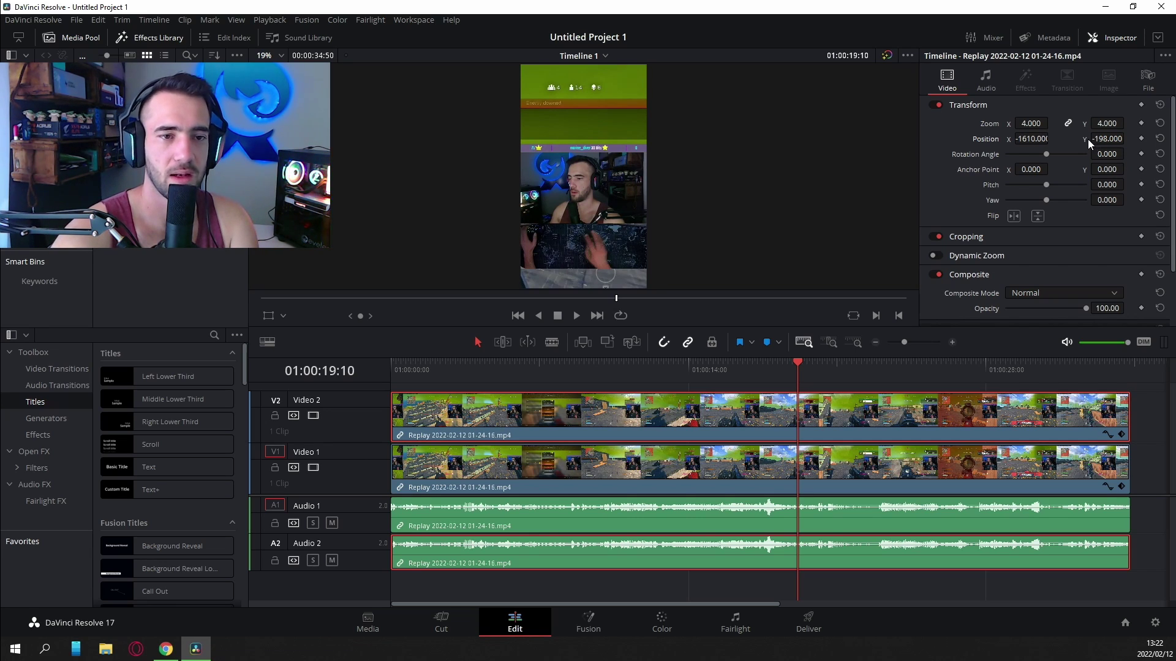
Raise the webcam clip to the frame's upper edge with Y position 560 and set its bottom crop to 254.
{"action": "left_click_drag", "start_coordinate": [1096, 139], "coordinate": [1128, 138]}
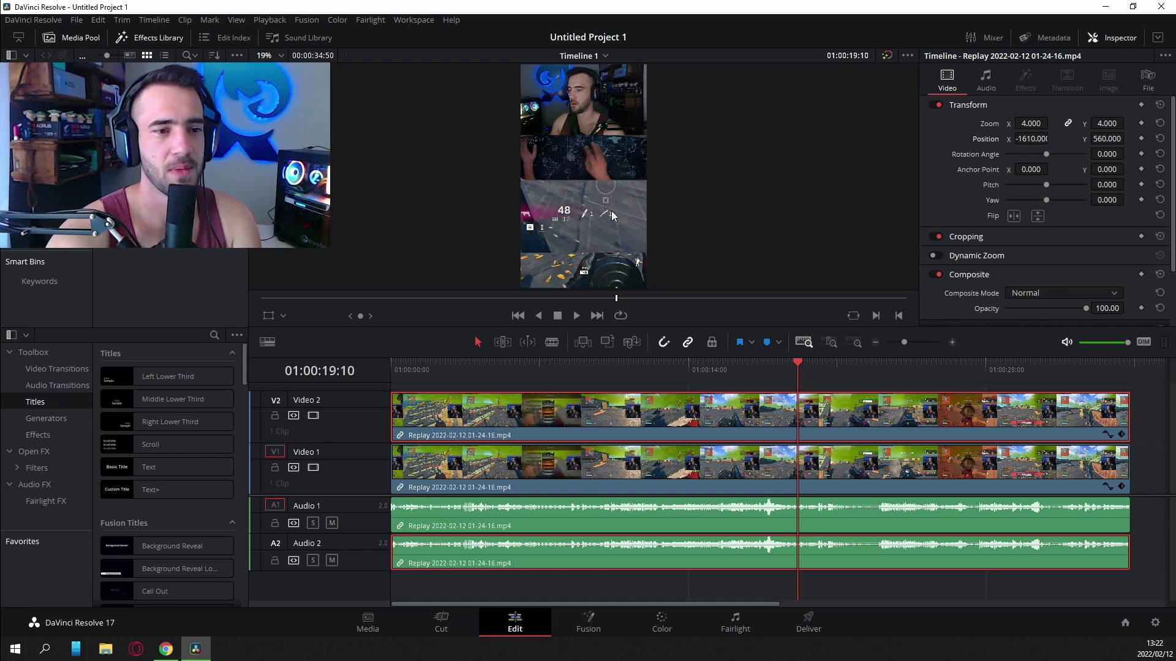
{"action": "left_click", "coordinate": [1071, 237]}
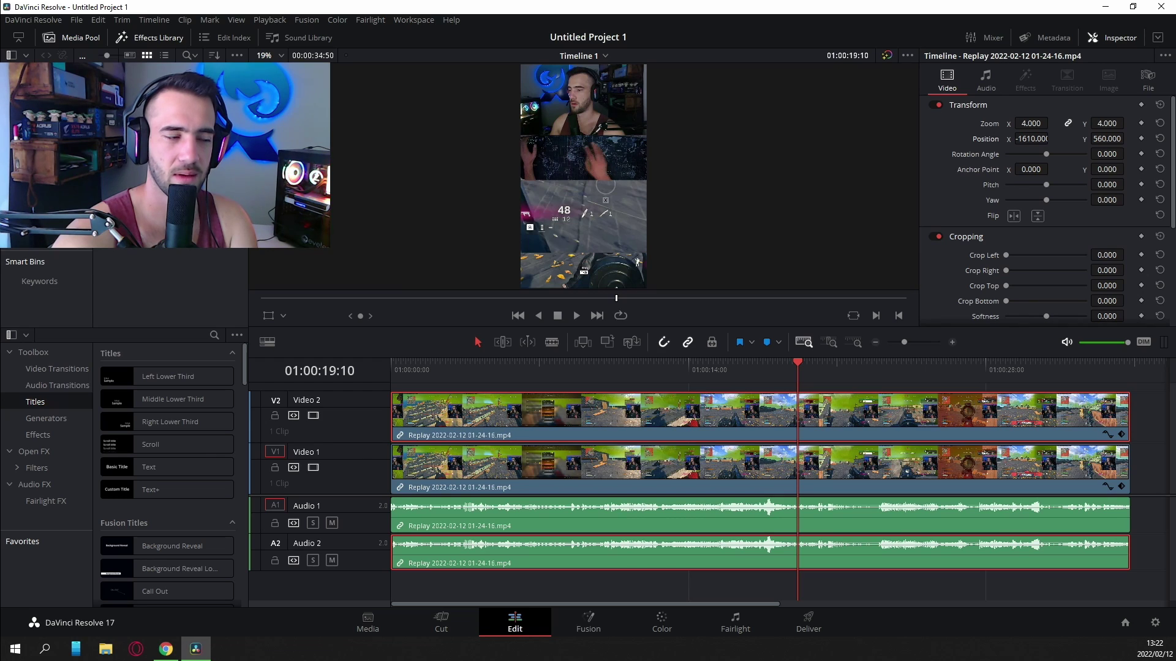
{"action": "left_click_drag", "start_coordinate": [1107, 300], "coordinate": [1129, 300]}
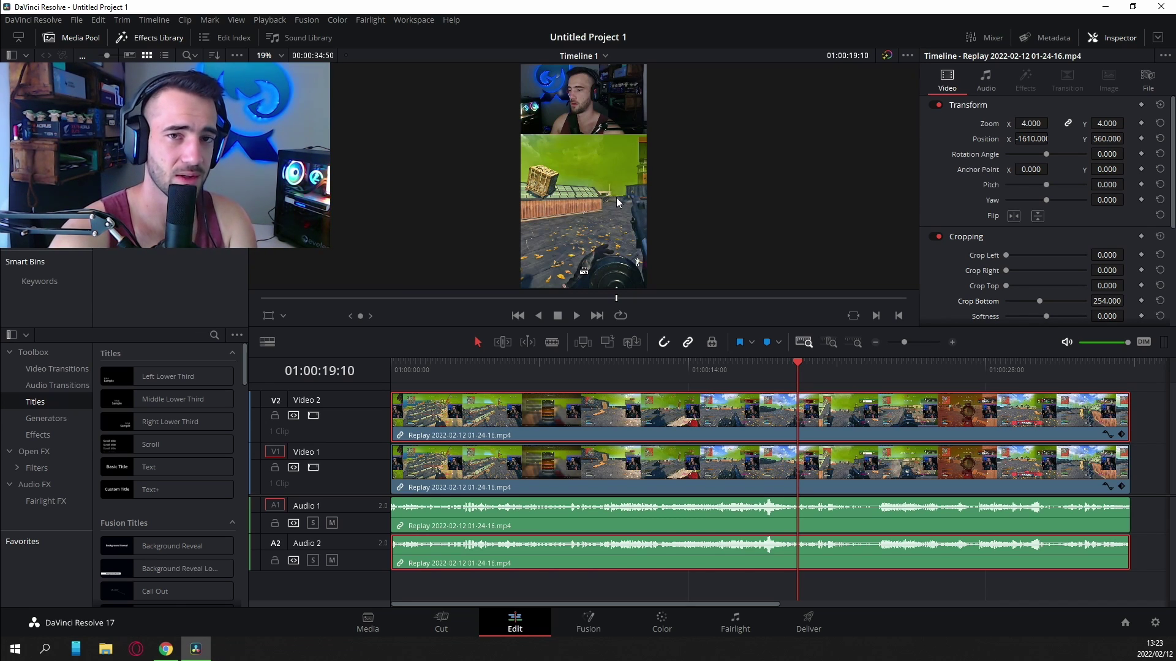
On the Deliver page, save the output destination as Team Wipe on the Desktop and set the render format to MP4.
{"action": "left_click", "coordinate": [806, 624]}
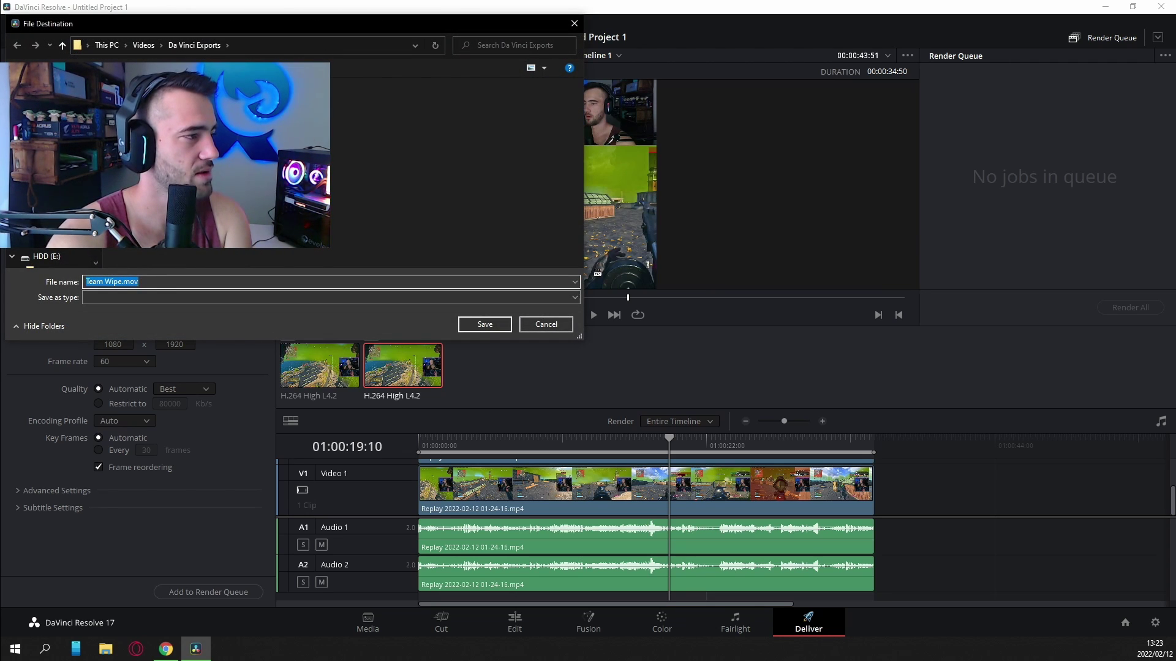
{"action": "left_click", "coordinate": [466, 325]}
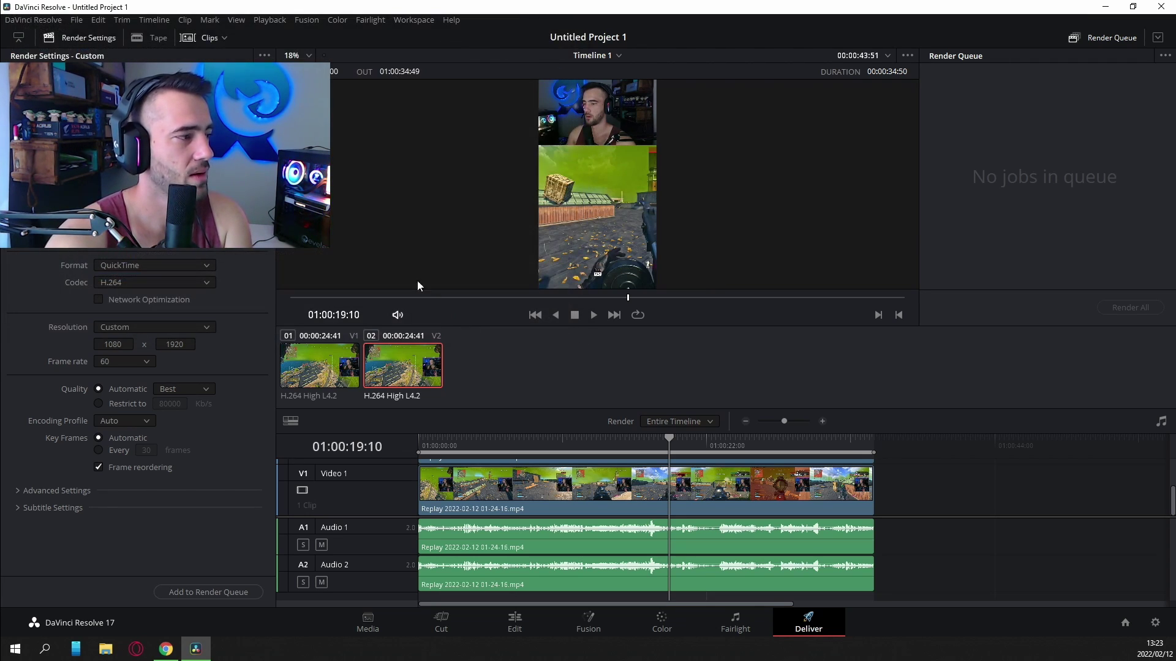
{"action": "left_click", "coordinate": [207, 268]}
{"action": "left_click", "coordinate": [166, 360]}
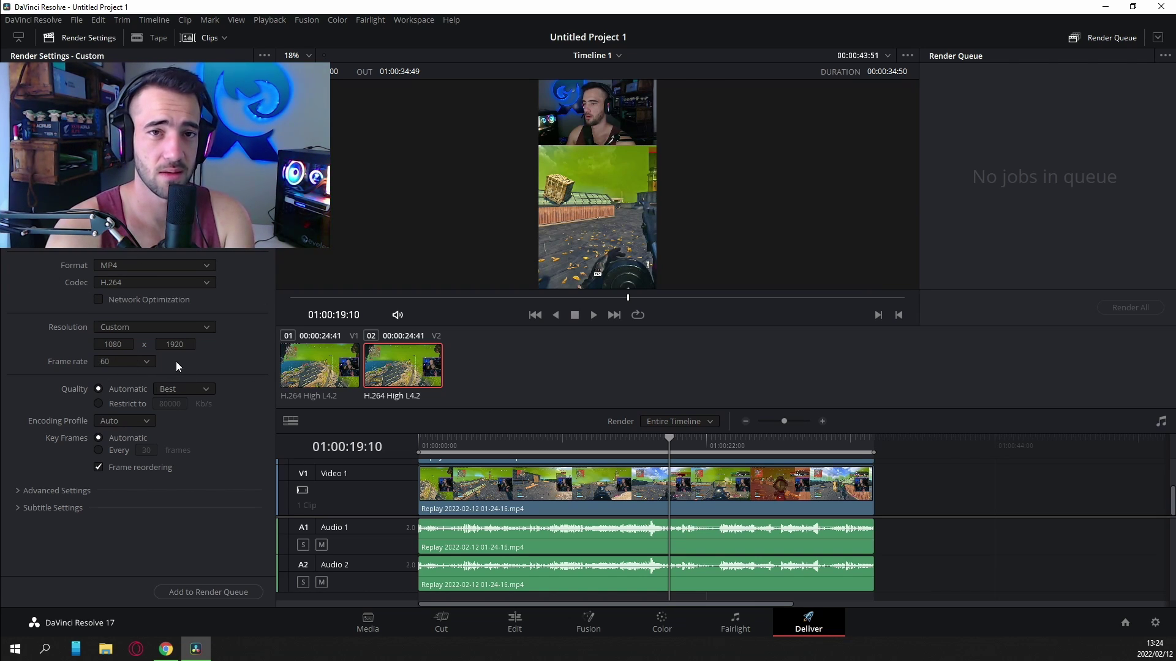
Add the vertical timeline to the render queue and render it.
{"action": "left_click", "coordinate": [198, 593]}
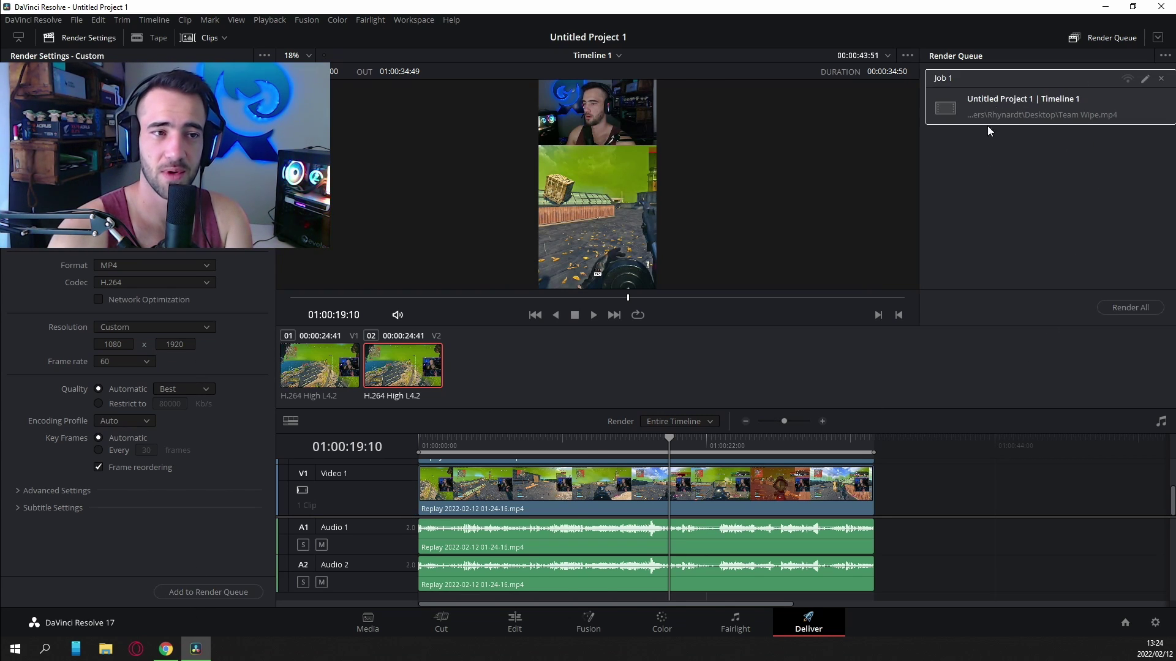
{"action": "left_click", "coordinate": [1121, 307]}
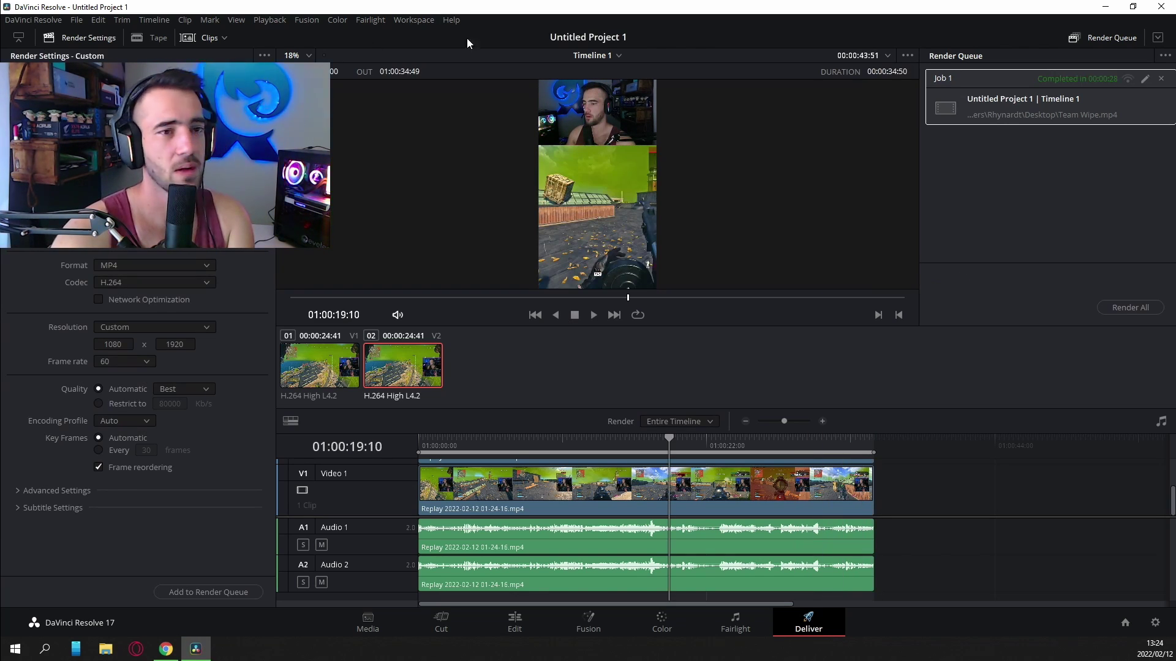
Play the exported Team Wipe.mp4 from the desktop with the volume lowered to 15, and close the player.
{"action": "left_click", "coordinate": [1105, 8]}
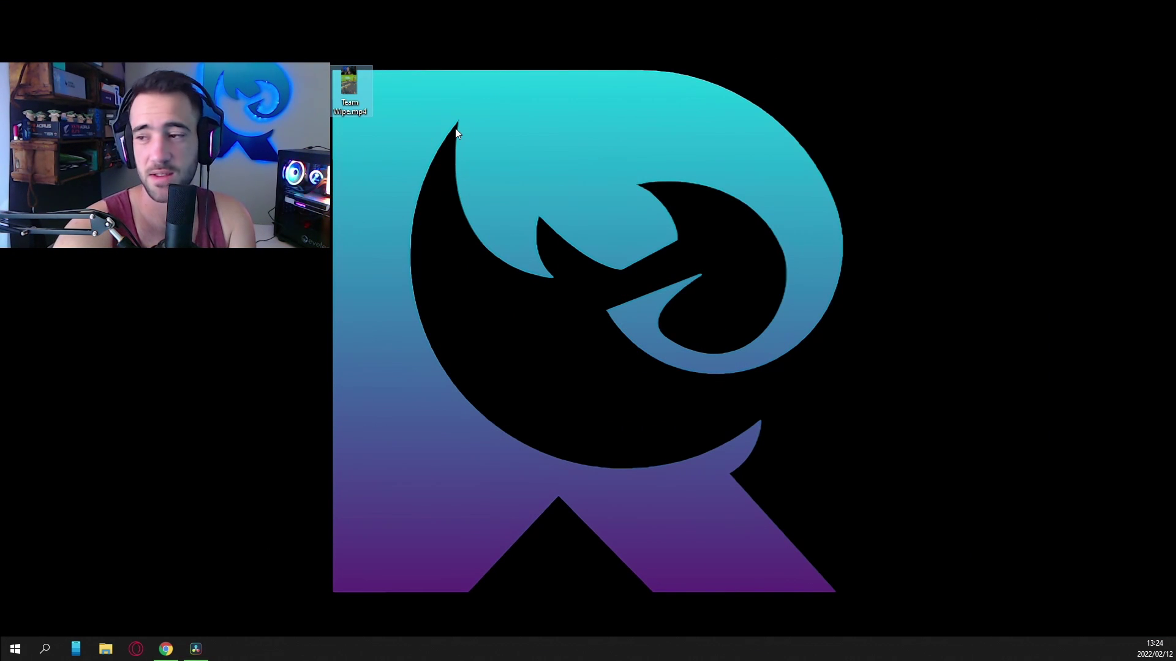
{"action": "double_click", "coordinate": [347, 83]}
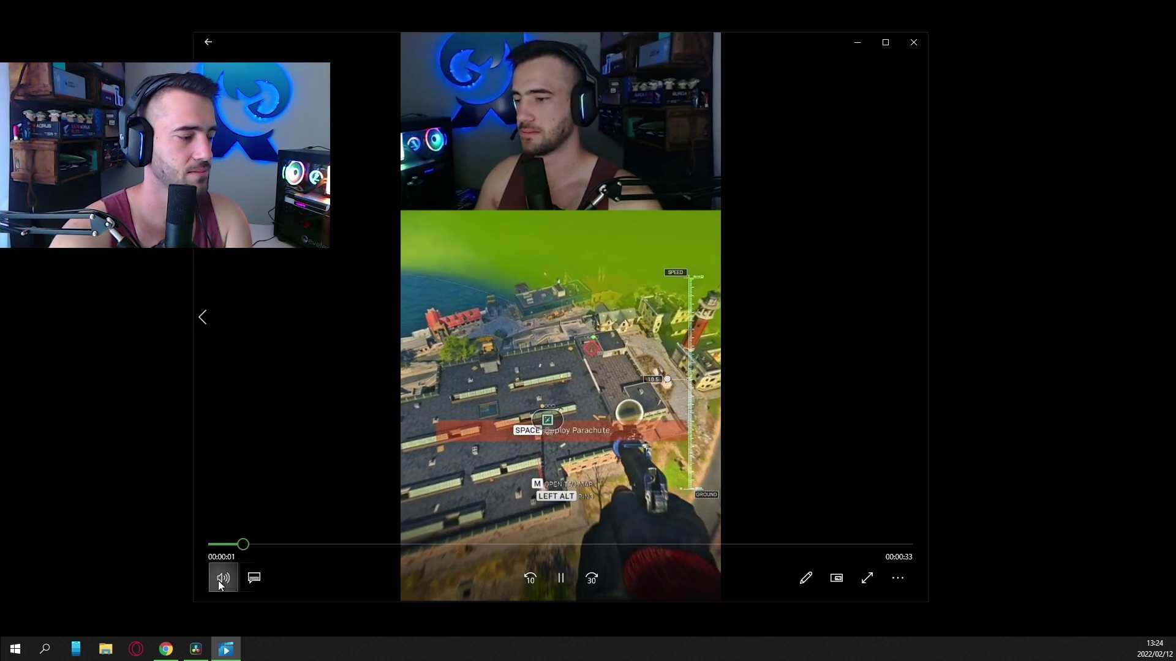
{"action": "left_click", "coordinate": [223, 578]}
{"action": "left_click", "coordinate": [215, 538]}
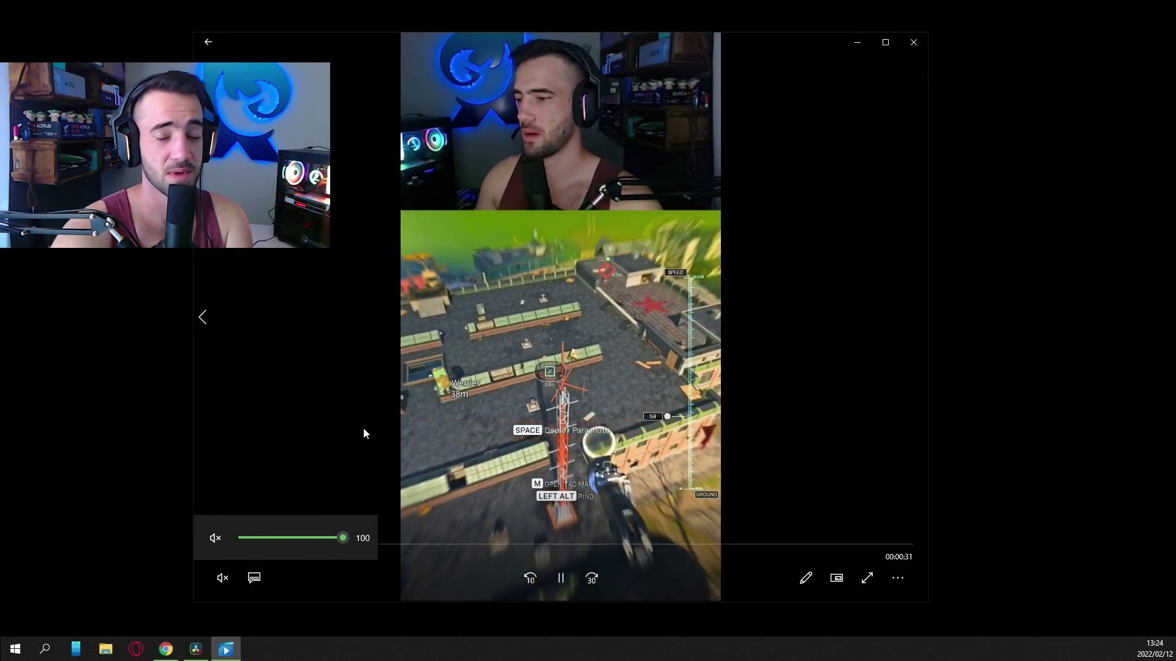
{"action": "left_click", "coordinate": [270, 538]}
{"action": "left_click_drag", "start_coordinate": [269, 537], "coordinate": [259, 537]}
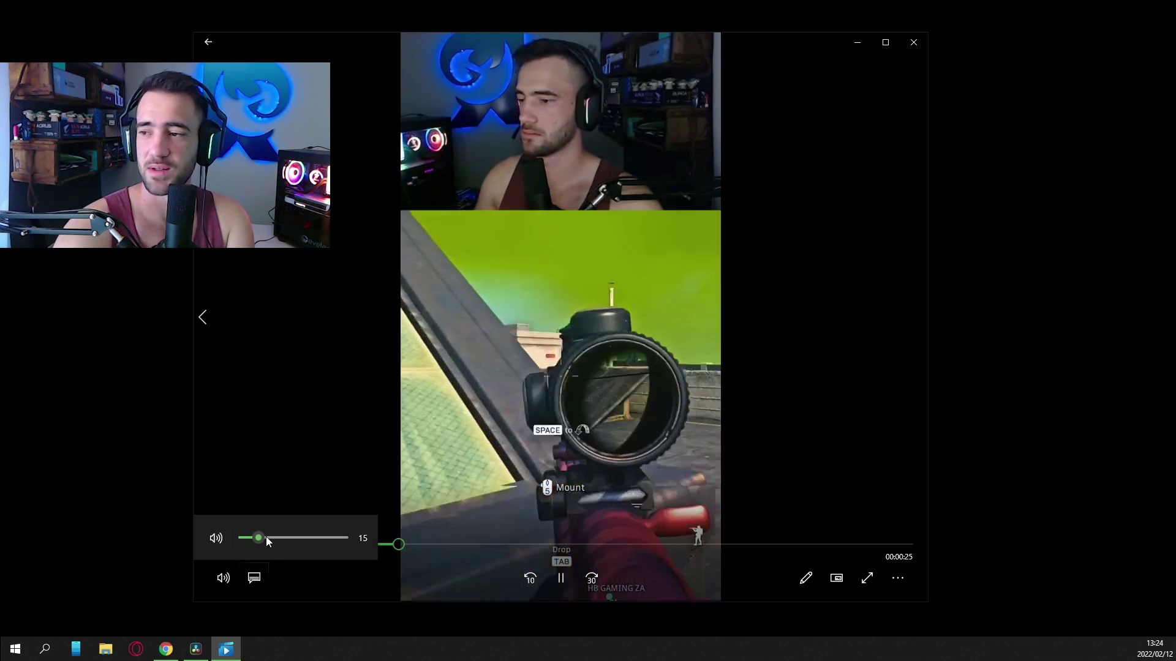
{"action": "left_click", "coordinate": [909, 49]}
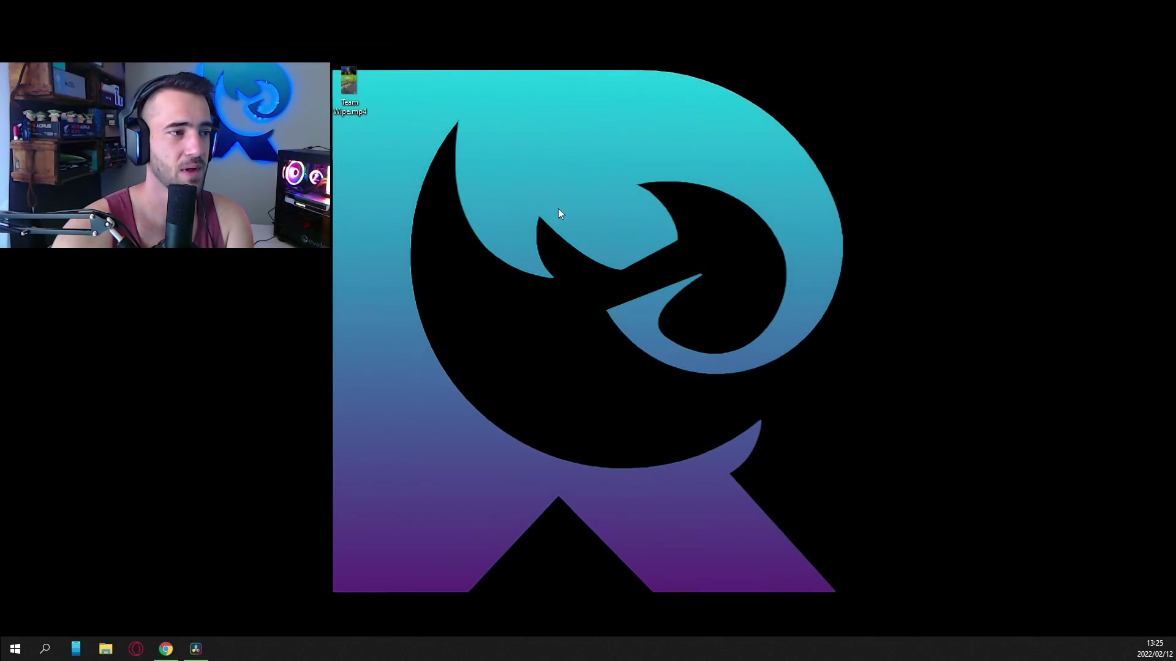
Switch to Chrome, open TikTok in a new tab and go to its video upload page.
{"action": "left_click", "coordinate": [166, 648]}
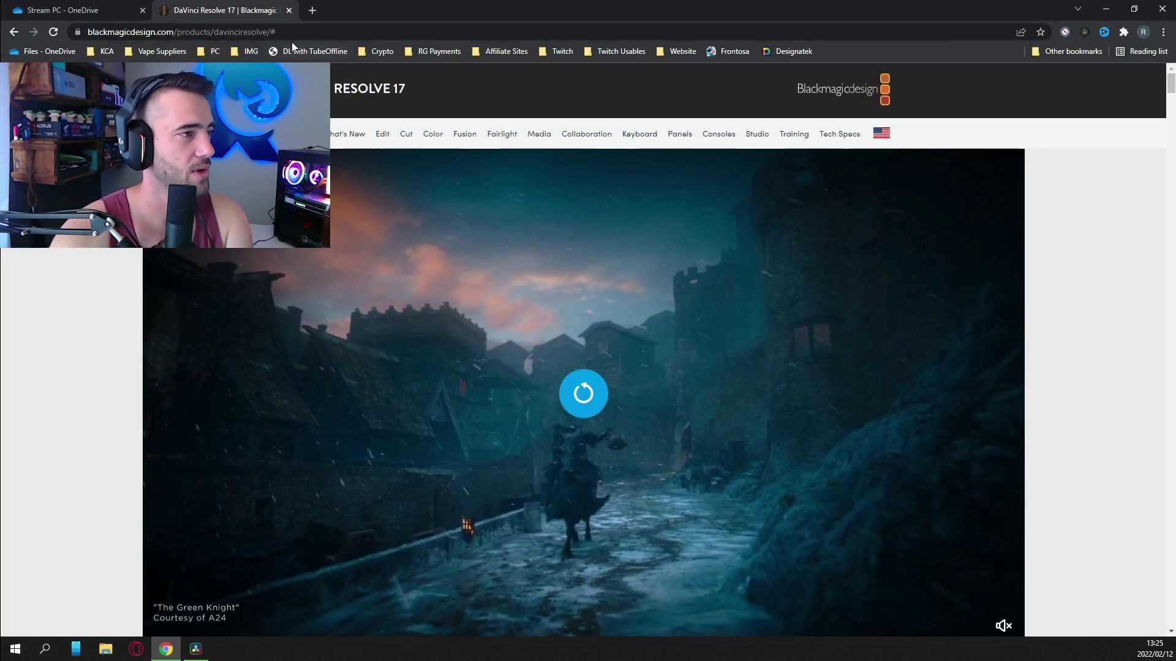
{"action": "key", "text": "ctrl+t"}
{"action": "left_click", "coordinate": [589, 309]}
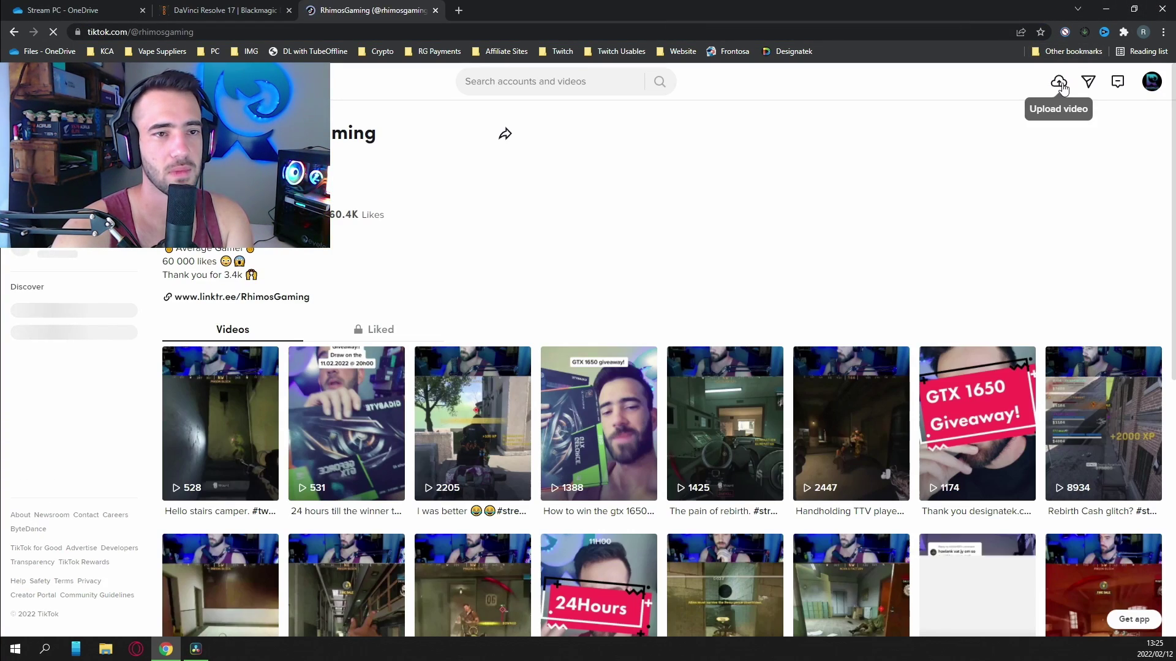
{"action": "left_click", "coordinate": [1062, 85]}
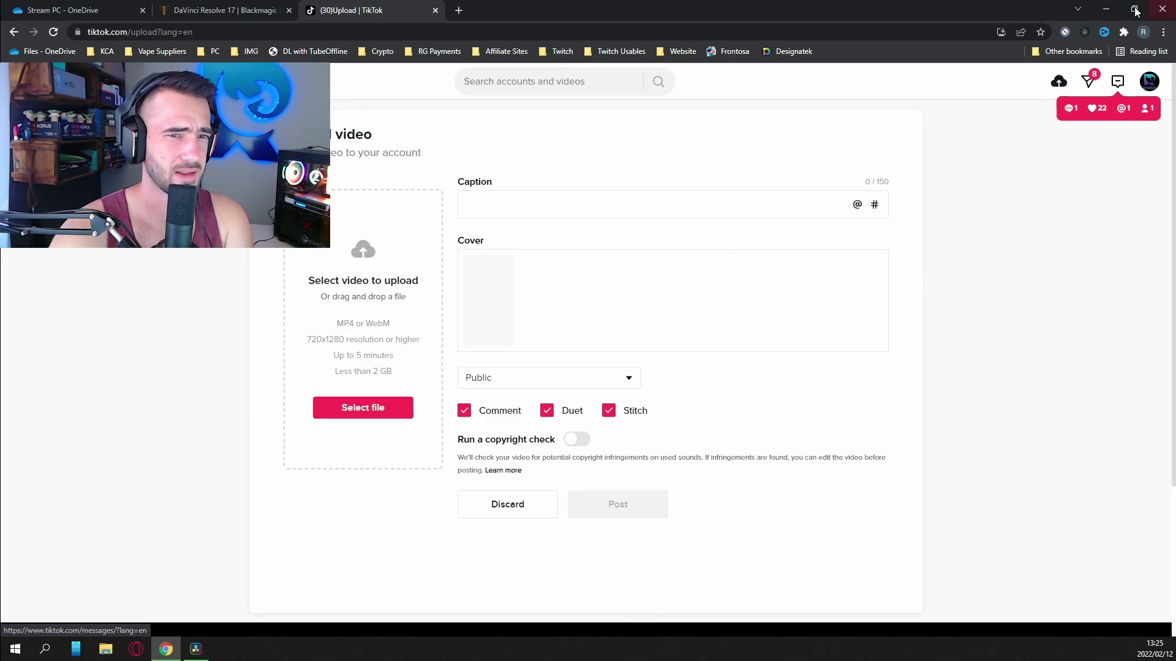
Load Team Wipe.mp4 from the desktop into the TikTok upload form, and close the upload tab without posting.
{"action": "left_click", "coordinate": [1105, 10]}
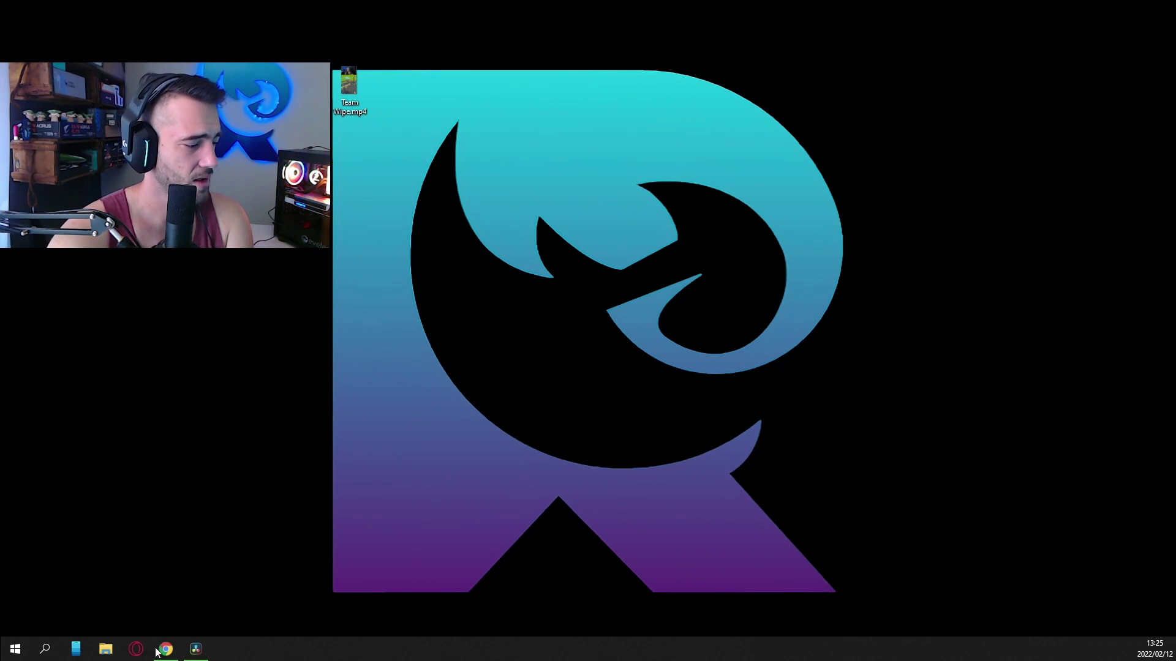
{"action": "left_click_drag", "start_coordinate": [351, 101], "coordinate": [342, 348]}
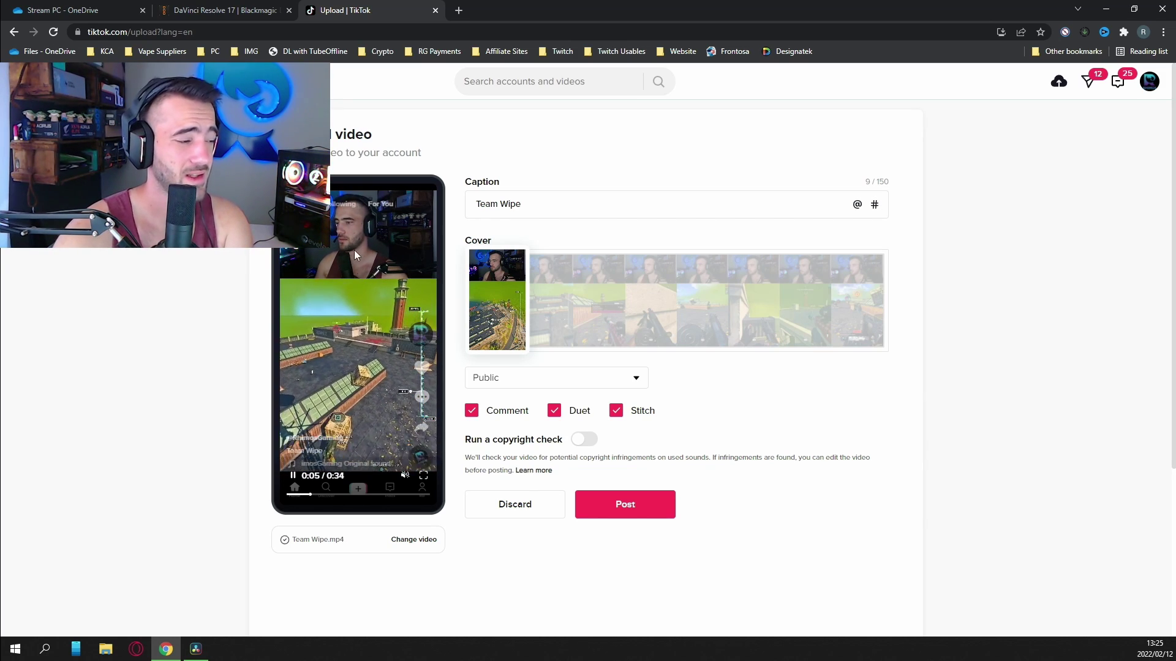
{"action": "left_click", "coordinate": [435, 10]}
{"action": "left_click", "coordinate": [1106, 9]}
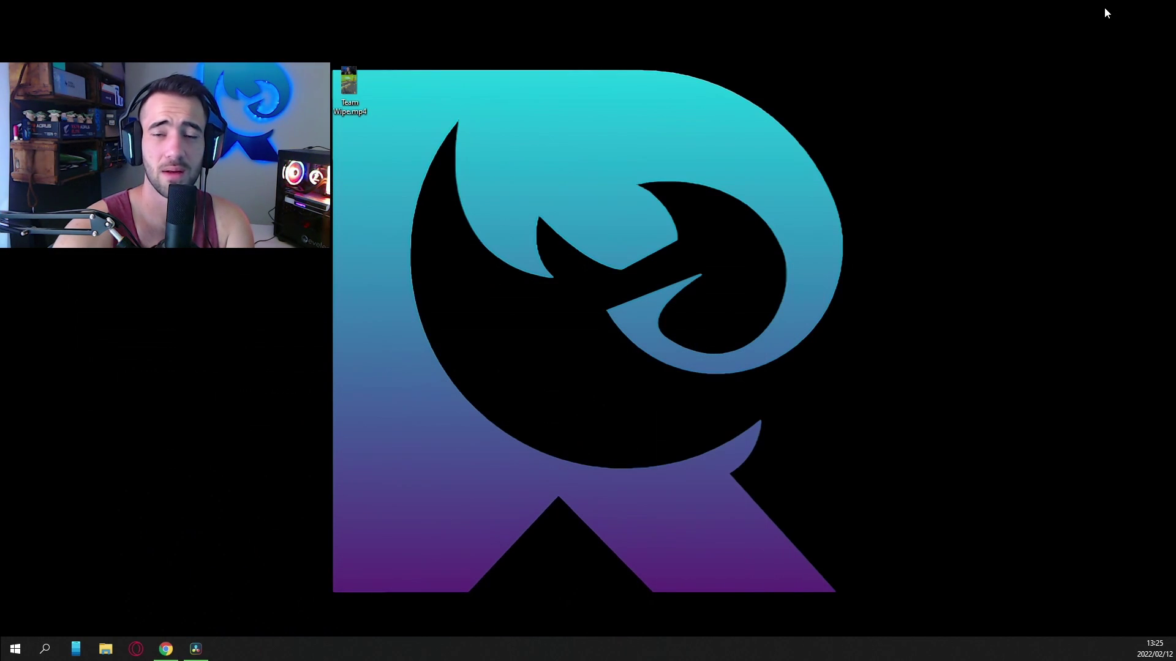